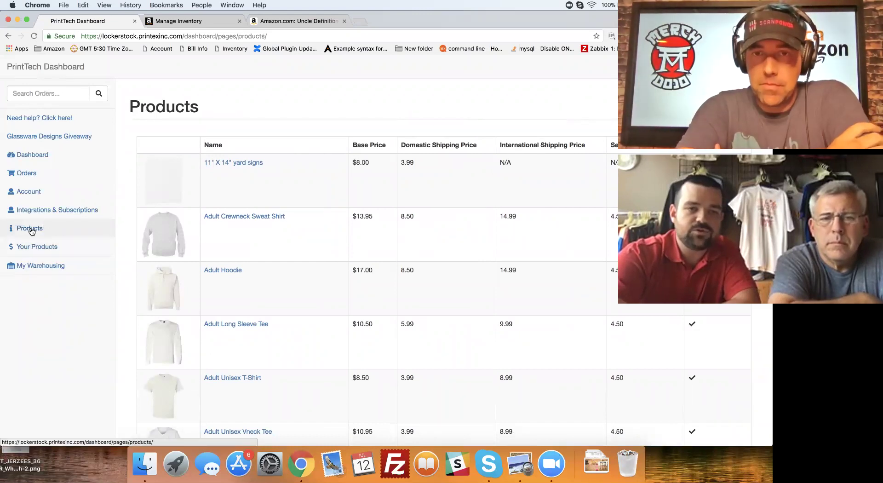
# Step: Browse the product catalogue and review the Humidor's detail page with its pricing, description, sizes and colours
pyautogui.scroll(-10, 335, 322)
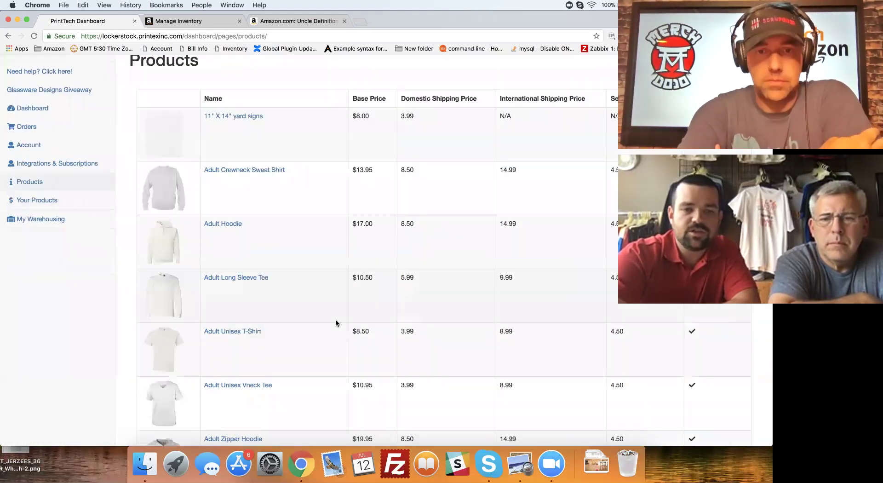
pyautogui.scroll(-9, 336, 322)
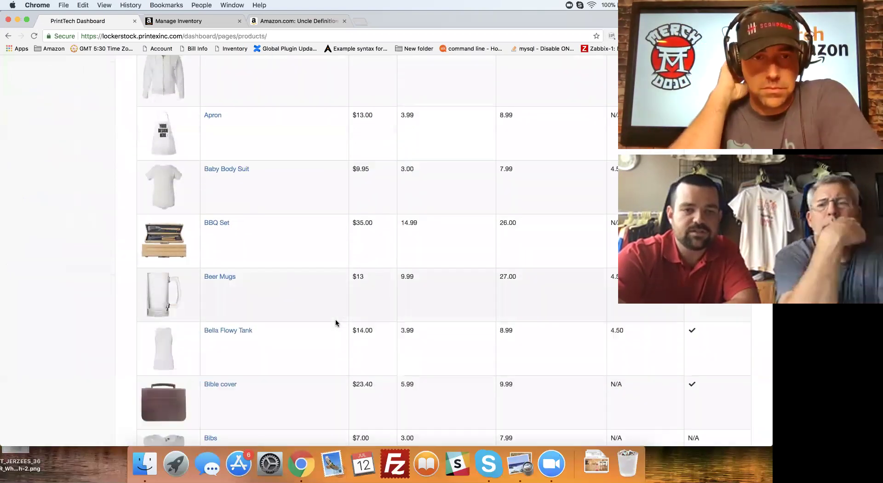
pyautogui.scroll(-8, 335, 323)
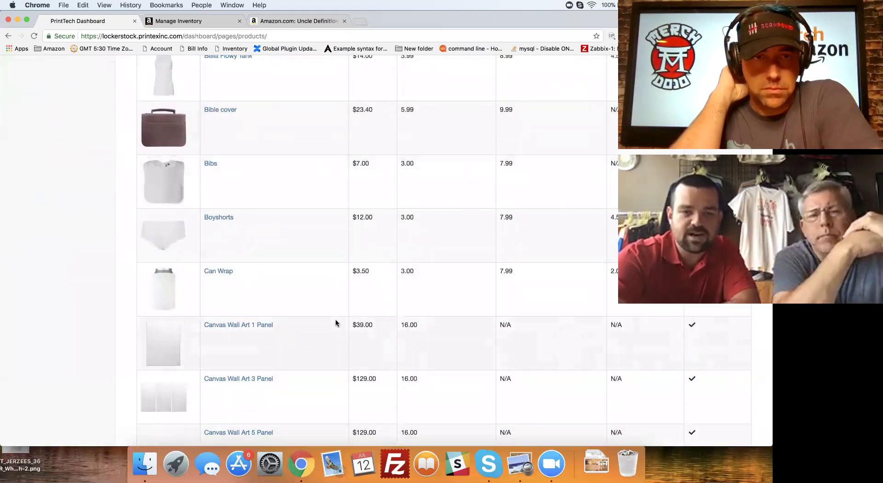
pyautogui.scroll(-14, 335, 323)
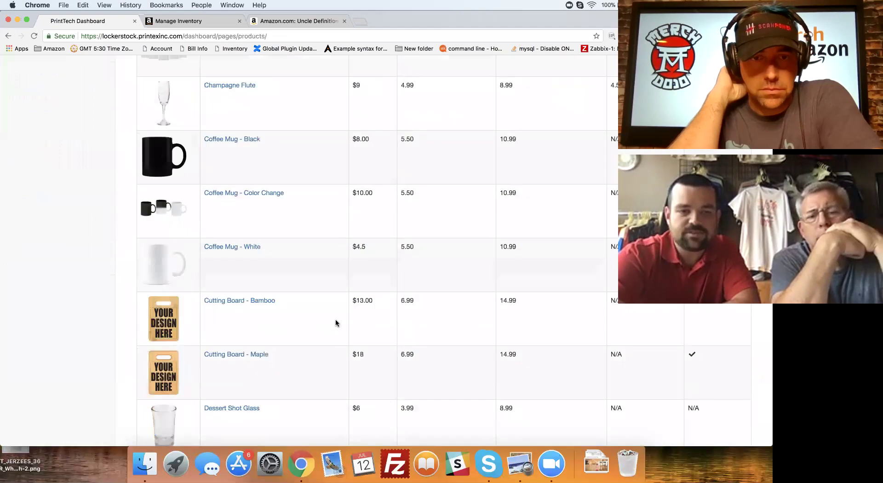
pyautogui.scroll(-2, 336, 323)
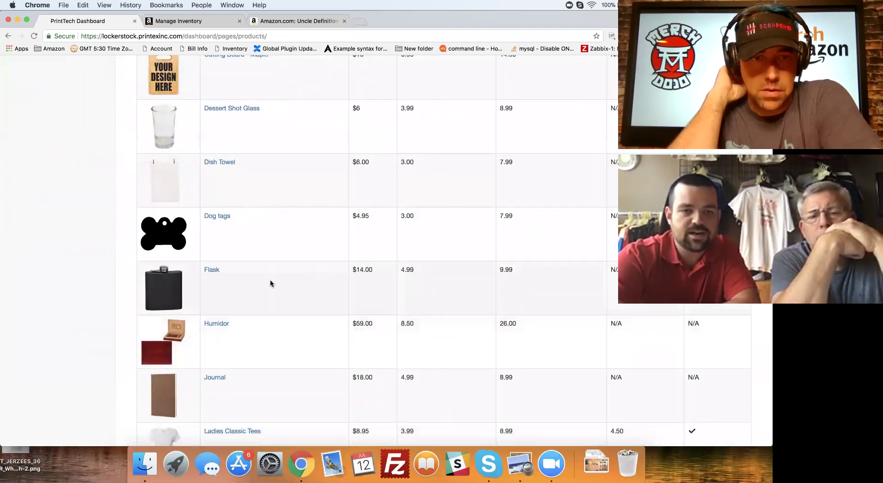
pyautogui.click(218, 325)
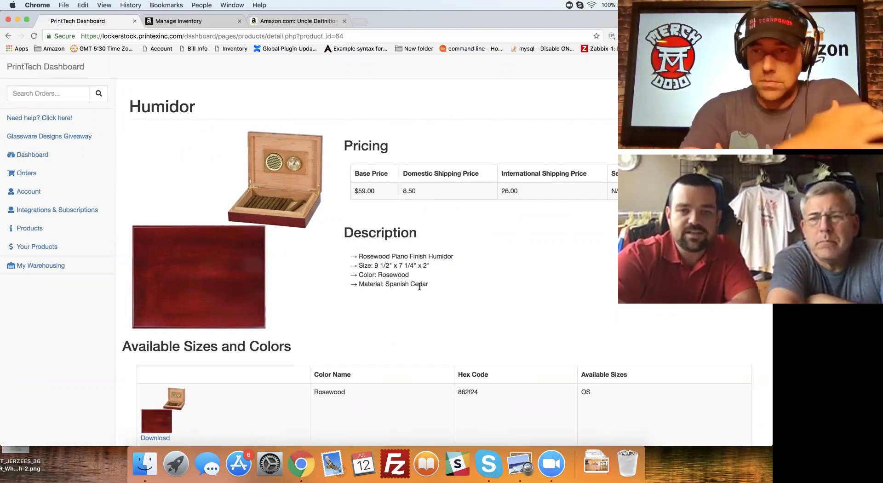
pyautogui.scroll(-2, 419, 286)
pyautogui.scroll(2, 419, 289)
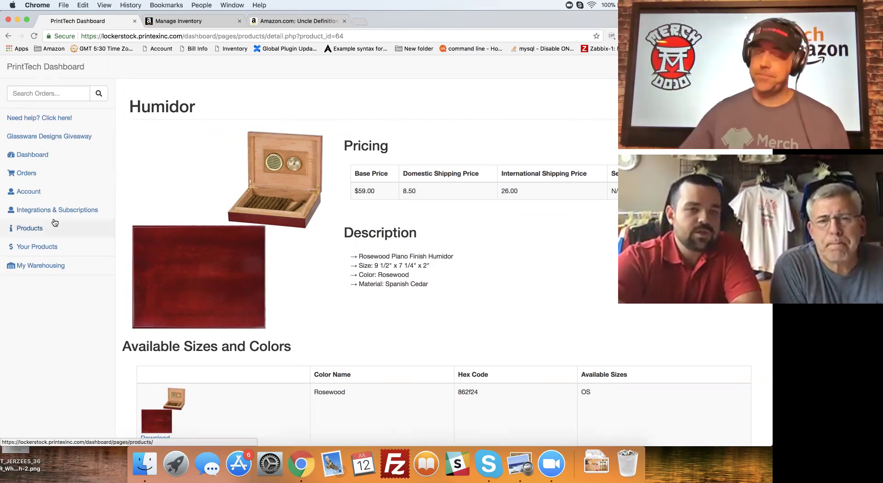
# Step: Create a new product from the Adult Unisex T-Shirt in black and white, and continue to sizes and pricing
pyautogui.click(66, 247)
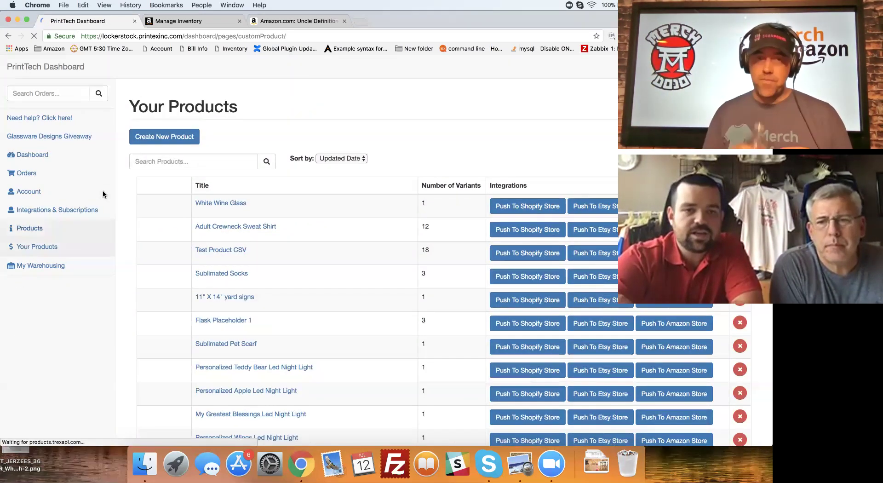
pyautogui.click(183, 144)
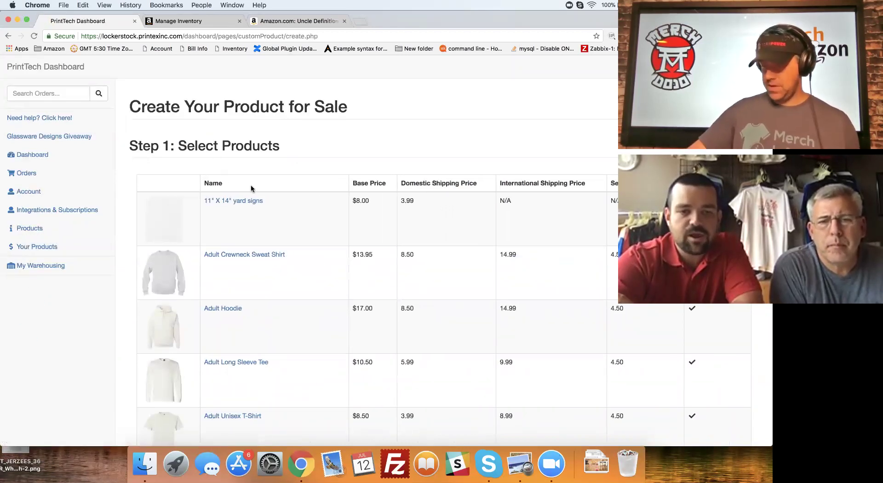
pyautogui.scroll(-5, 251, 187)
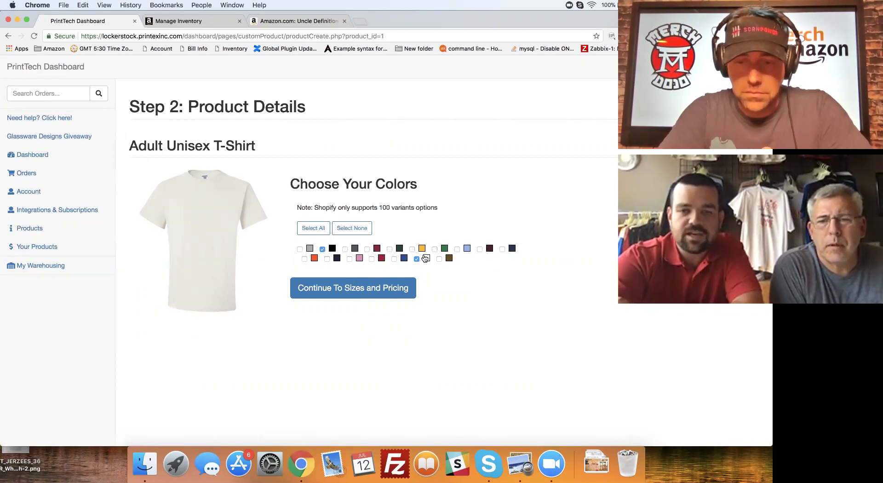
pyautogui.click(360, 297)
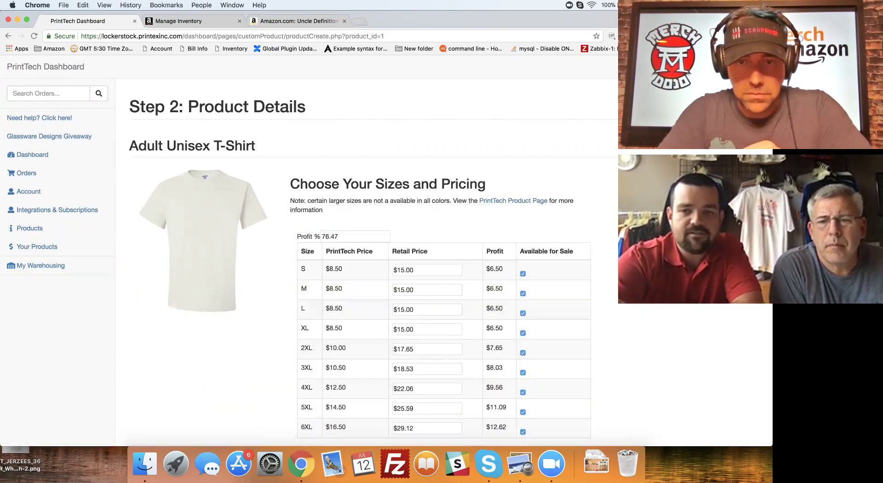
# Step: Set the profit to 200% for all shirt sizes and continue to the product details
pyautogui.scroll(-2, 430, 234)
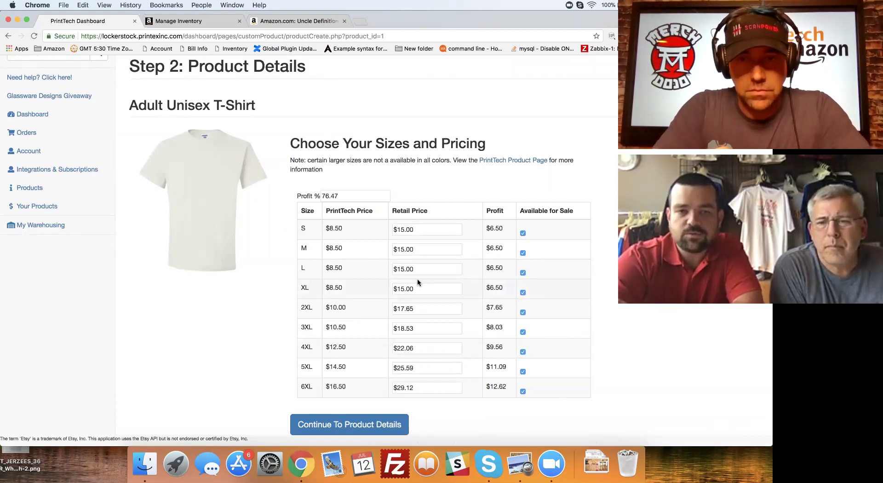
pyautogui.moveTo(344, 196); pyautogui.dragTo(322, 196)
pyautogui.write('200')
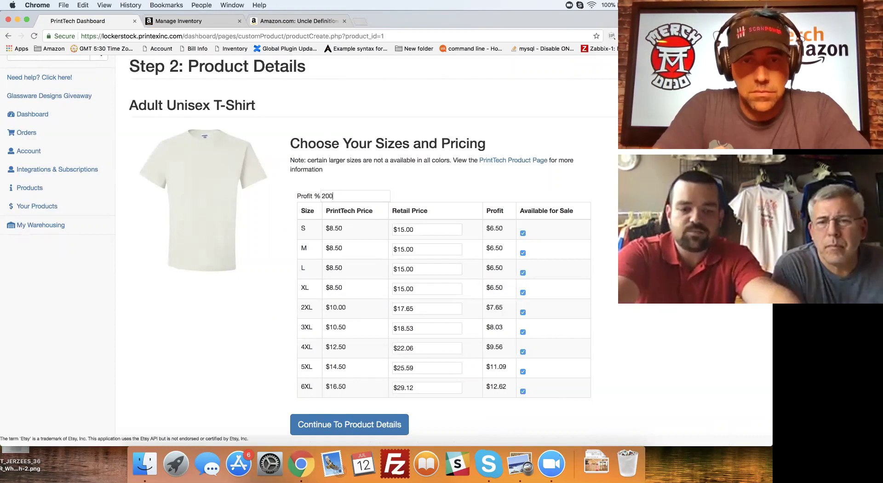
pyautogui.press('Tab')
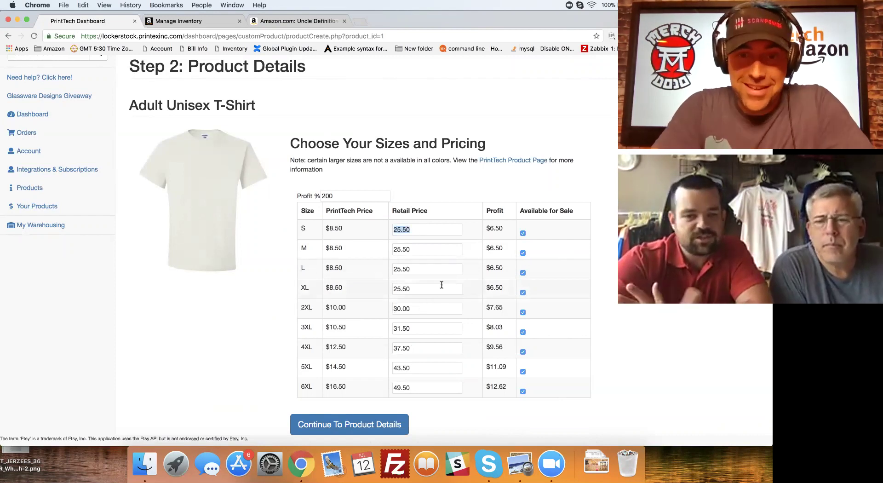
pyautogui.click(441, 409)
pyautogui.scroll(-1, 441, 411)
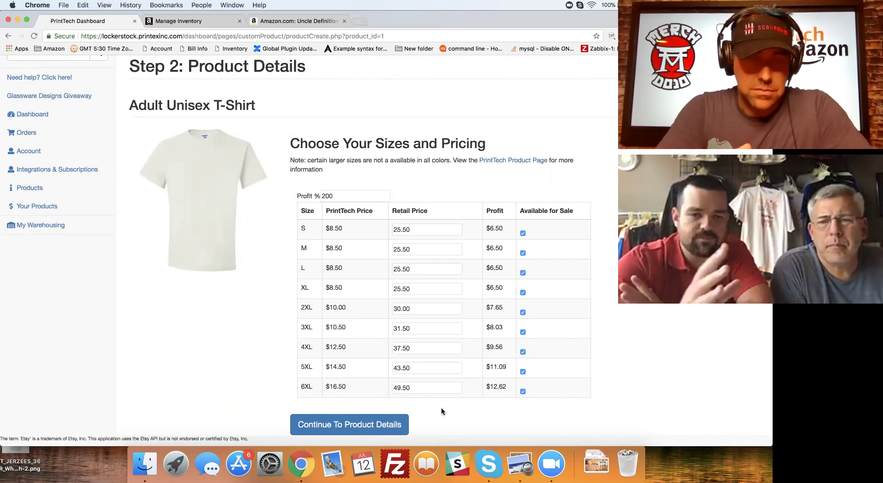
pyautogui.click(364, 424)
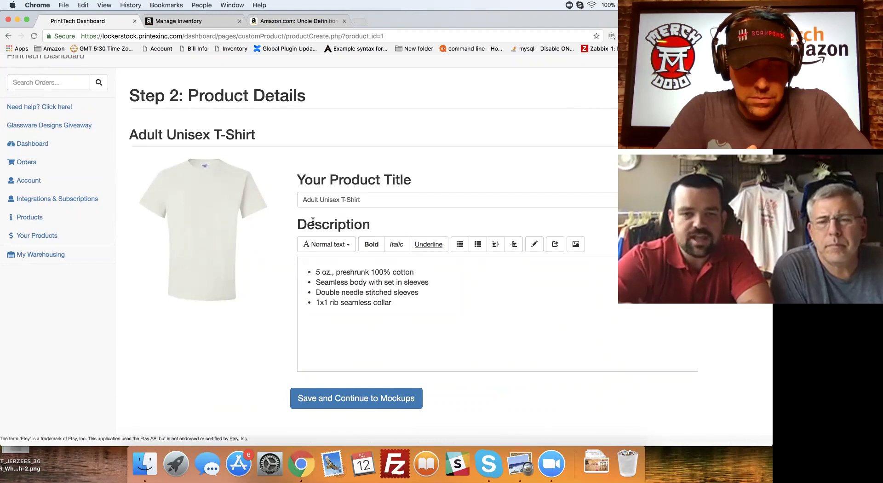
# Step: Title the product "Uncle Definition", then save it and continue to the mockups
pyautogui.tripleClick(367, 198)
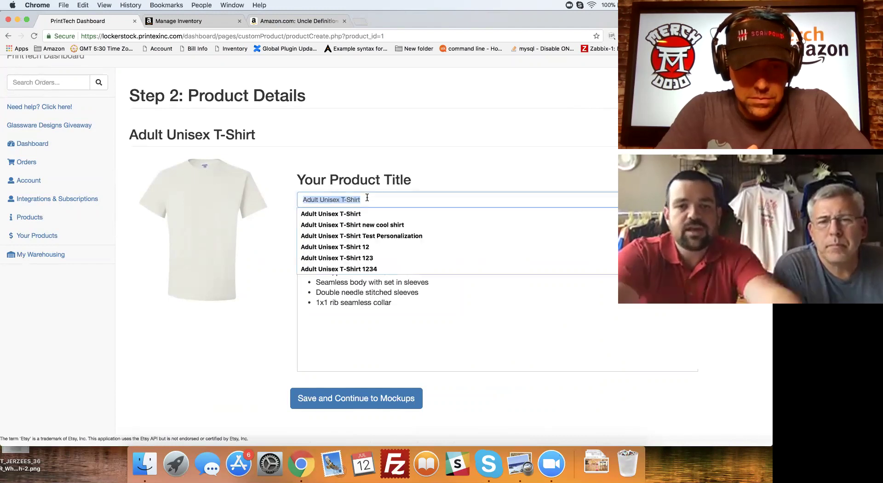
pyautogui.write('Uncle')
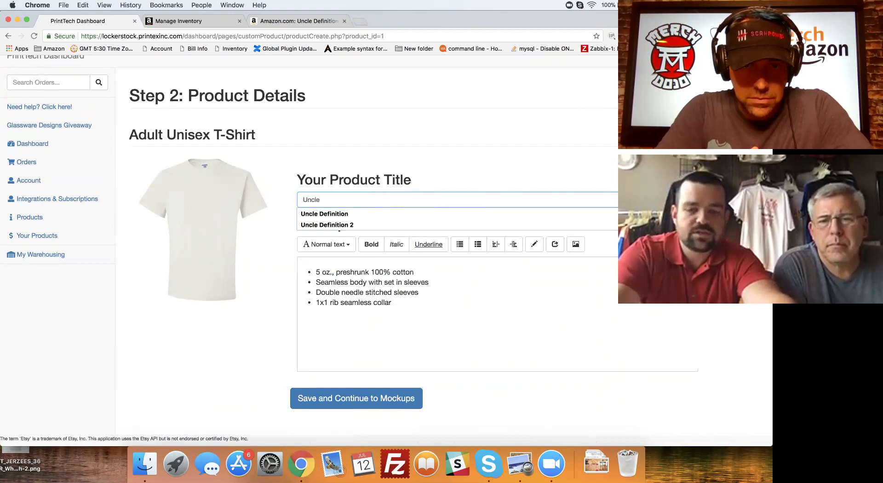
pyautogui.click(350, 214)
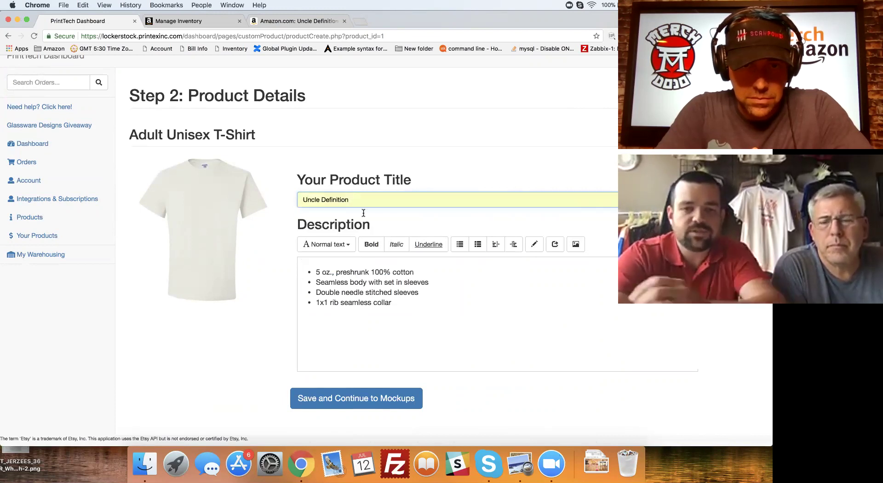
pyautogui.click(330, 404)
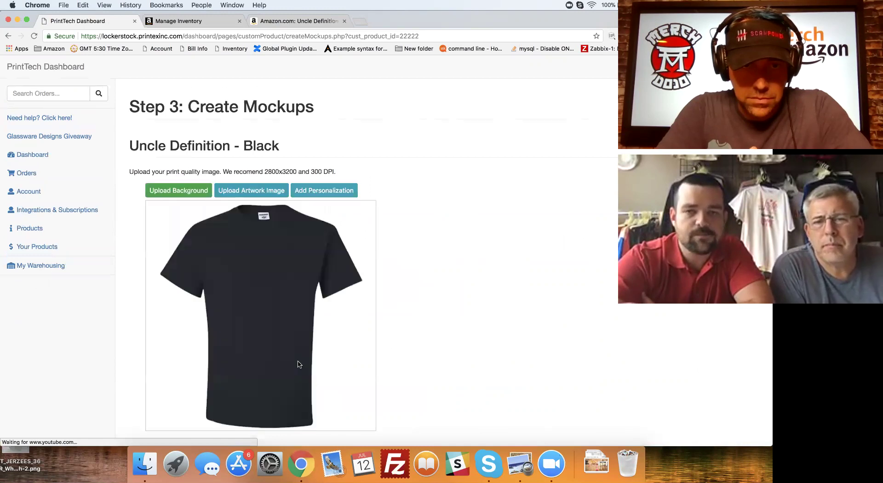
# Step: Upload "1 Uncle Design.png" from the Downloads folder as the artwork for the black shirt mockup
pyautogui.scroll(-2, 422, 321)
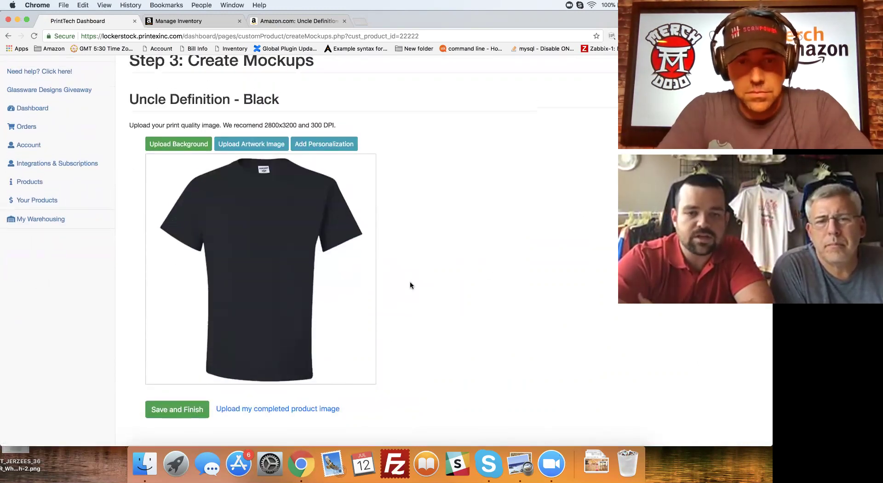
pyautogui.scroll(-5, 410, 283)
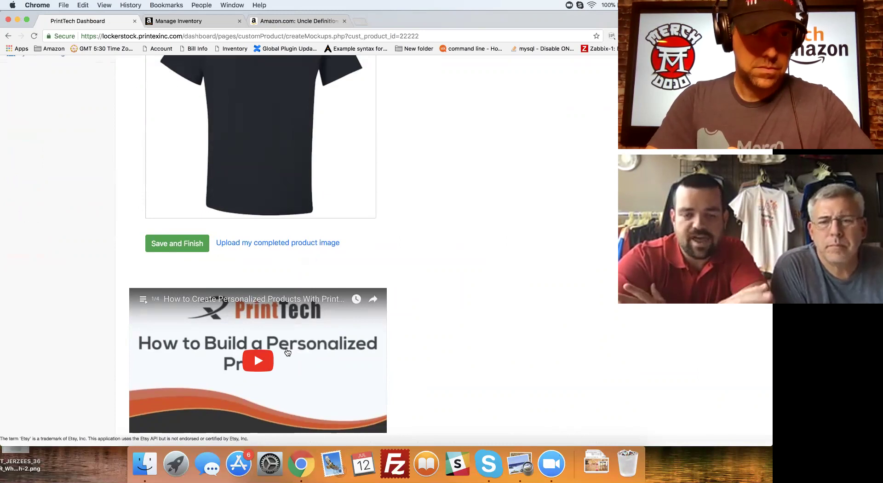
pyautogui.scroll(5, 428, 321)
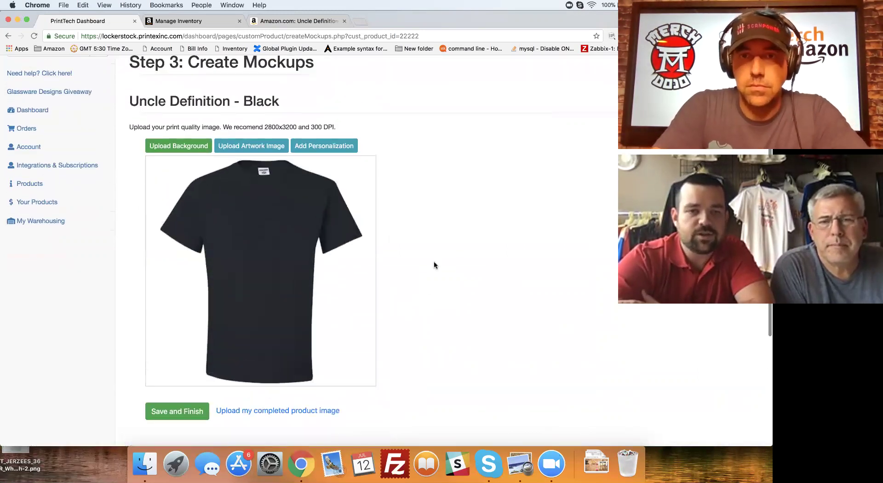
pyautogui.click(264, 145)
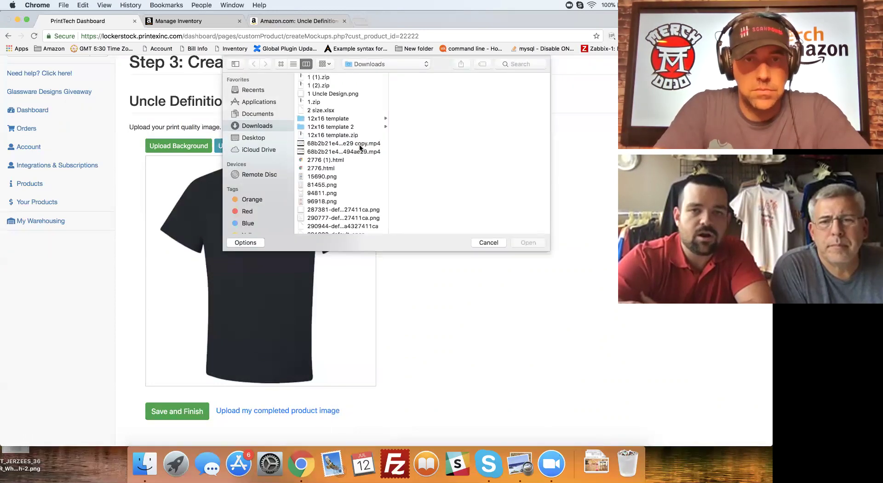
pyautogui.click(350, 94)
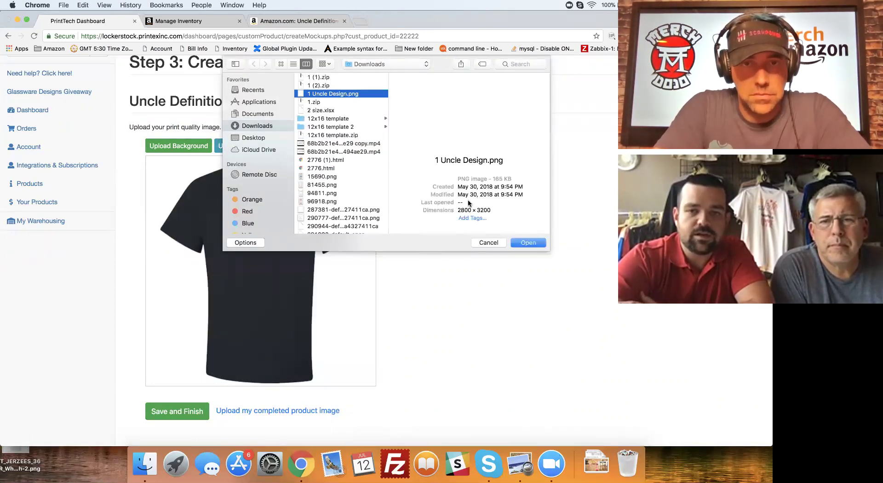
pyautogui.click(523, 242)
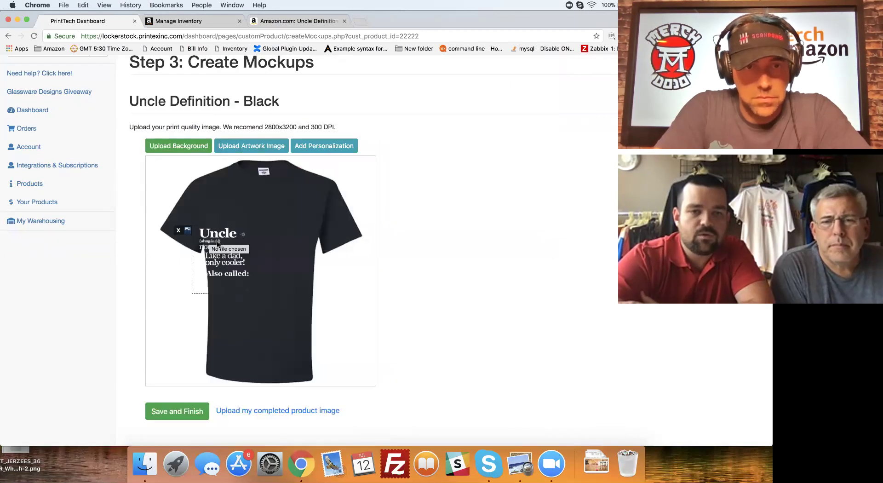
# Step: Enlarge the uploaded Uncle artwork and centre it on the chest of the black shirt
pyautogui.moveTo(218, 244); pyautogui.dragTo(237, 230)
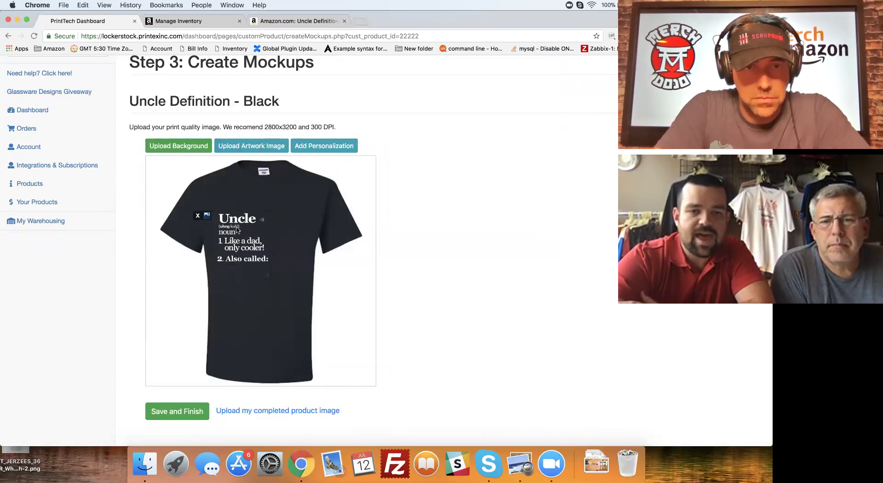
pyautogui.moveTo(266, 277); pyautogui.dragTo(308, 320)
pyautogui.moveTo(282, 292); pyautogui.dragTo(280, 280)
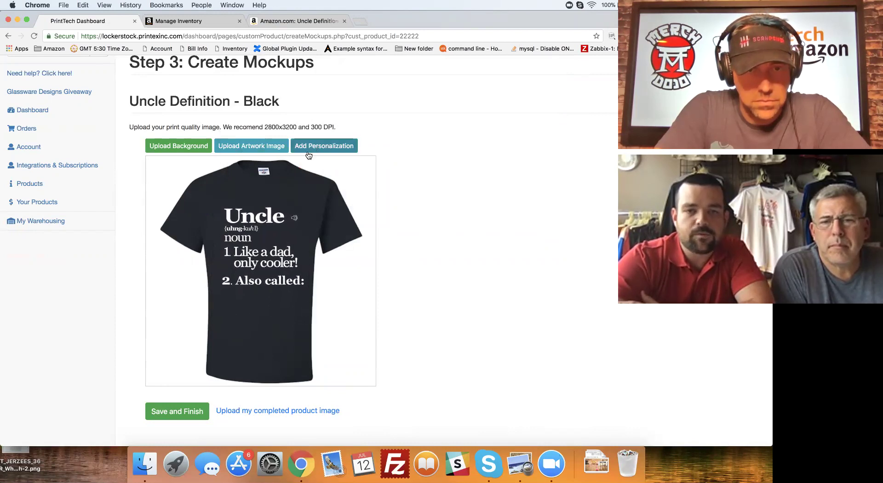
# Step: Add the personalization text "Your Name Here" in #ffffff and fit it beneath the "Also called:" line on the shirt
pyautogui.click(334, 146)
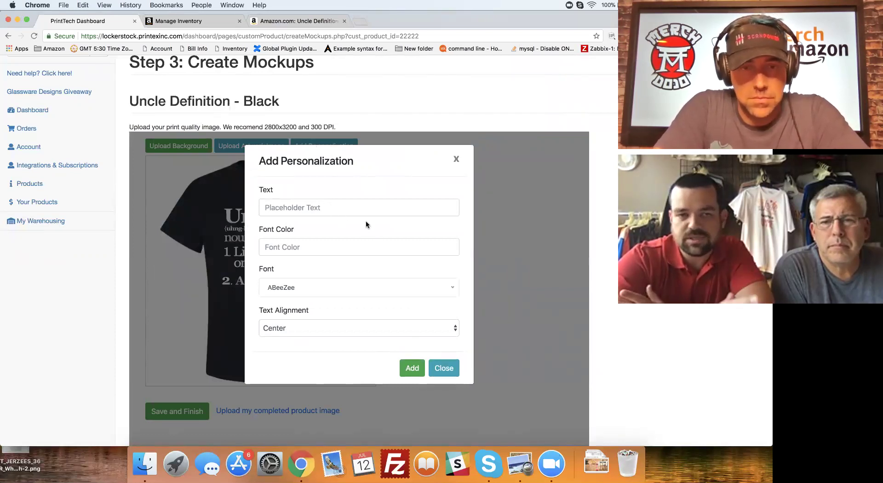
pyautogui.click(317, 209)
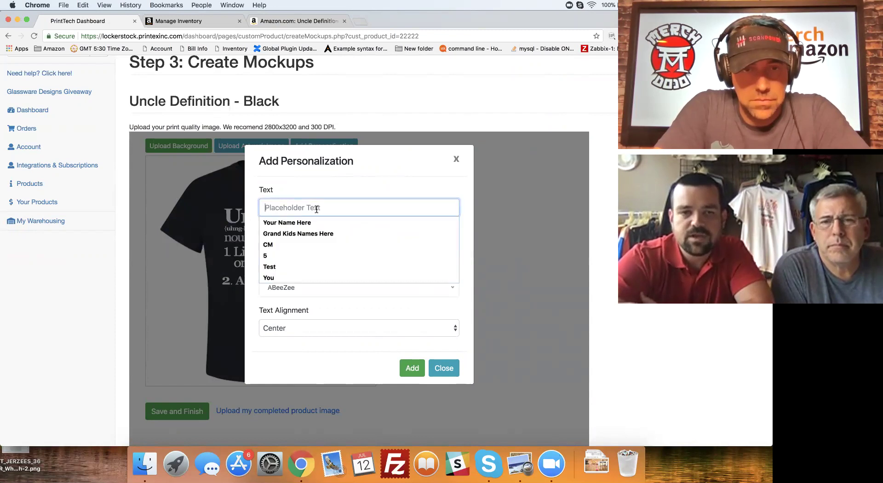
pyautogui.click(327, 222)
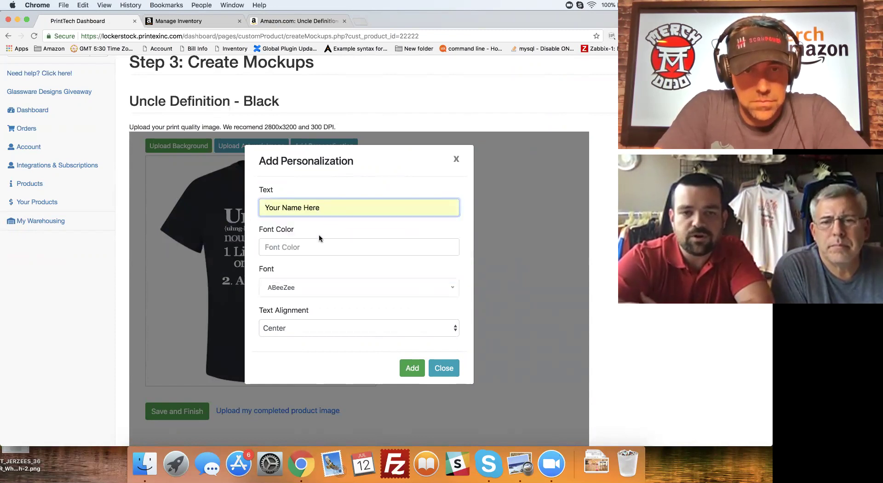
pyautogui.click(310, 246)
pyautogui.click(299, 260)
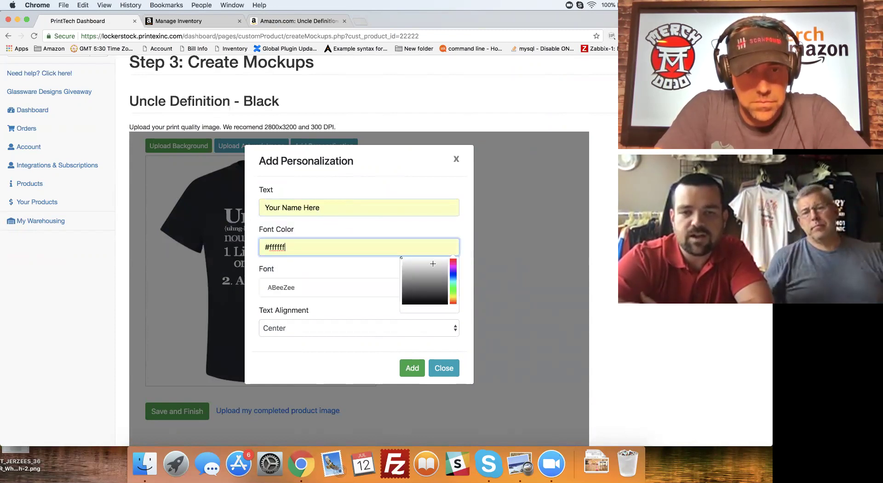
pyautogui.click(313, 266)
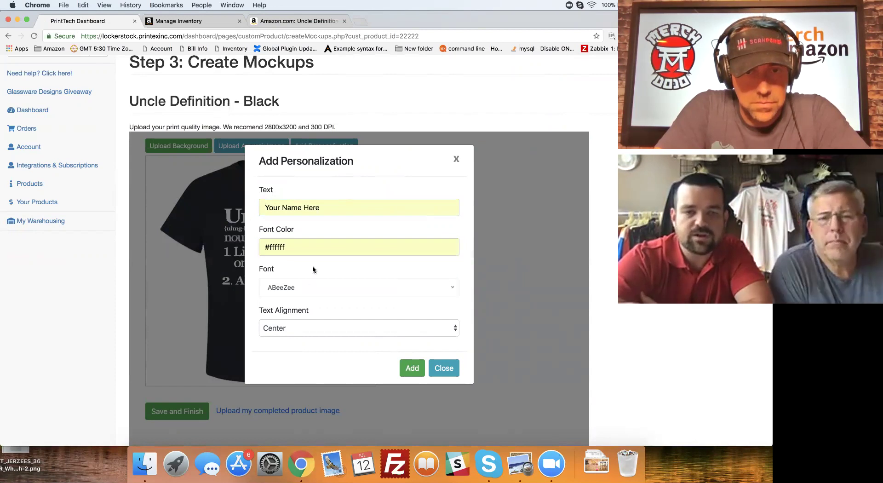
pyautogui.click(412, 368)
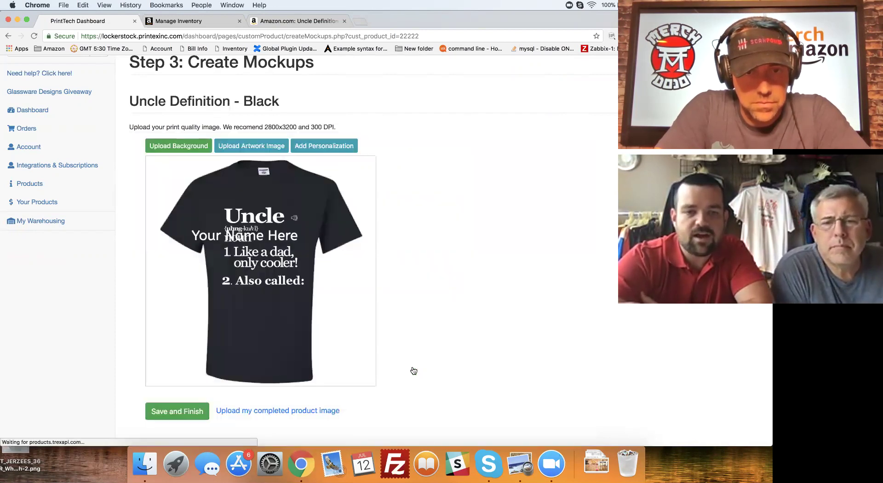
pyautogui.moveTo(202, 244); pyautogui.dragTo(224, 306)
pyautogui.moveTo(315, 306); pyautogui.dragTo(277, 301)
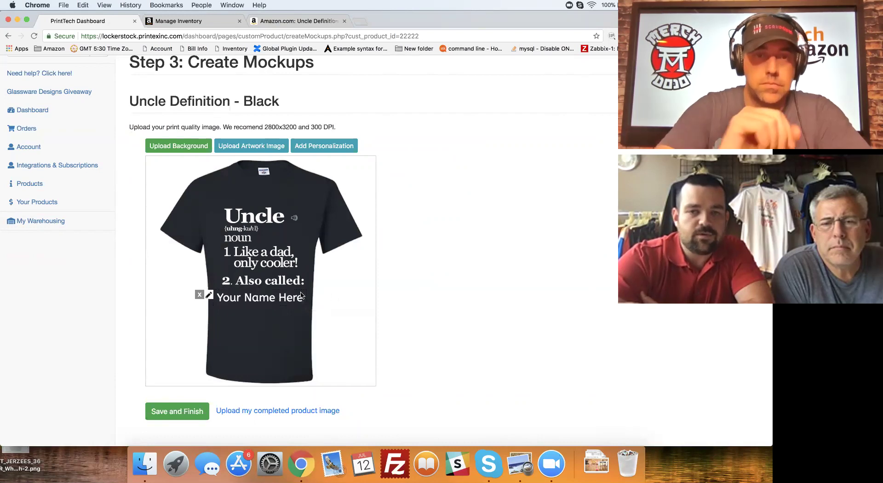
# Step: Save and finish the black Uncle Definition mockup, and review the product's pricing, description, sizes and colors
pyautogui.click(169, 414)
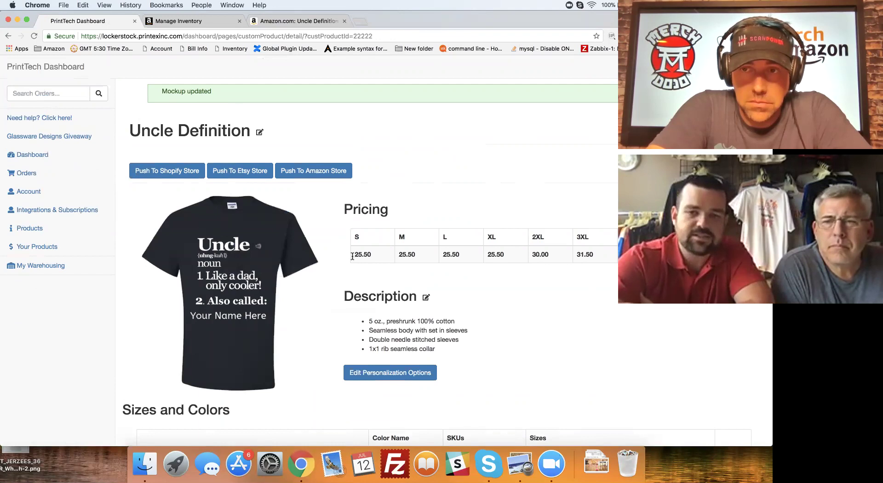
pyautogui.scroll(-1, 471, 335)
pyautogui.scroll(-3, 473, 335)
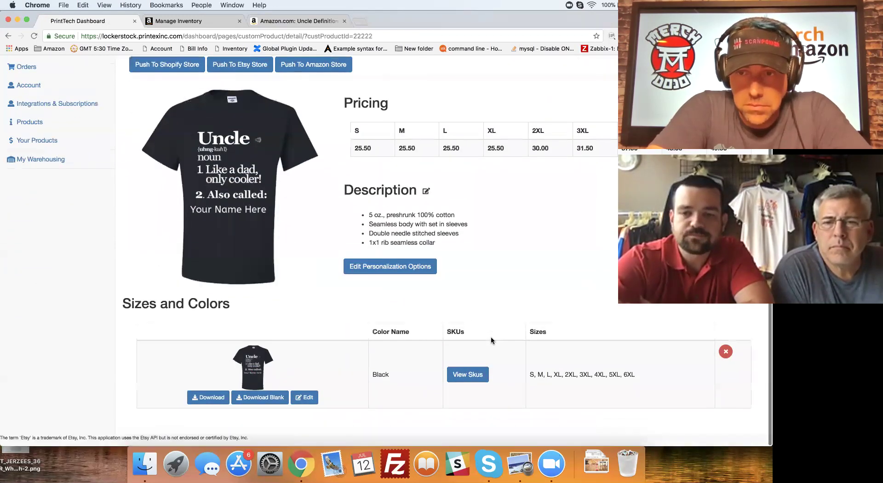
pyautogui.scroll(3, 492, 340)
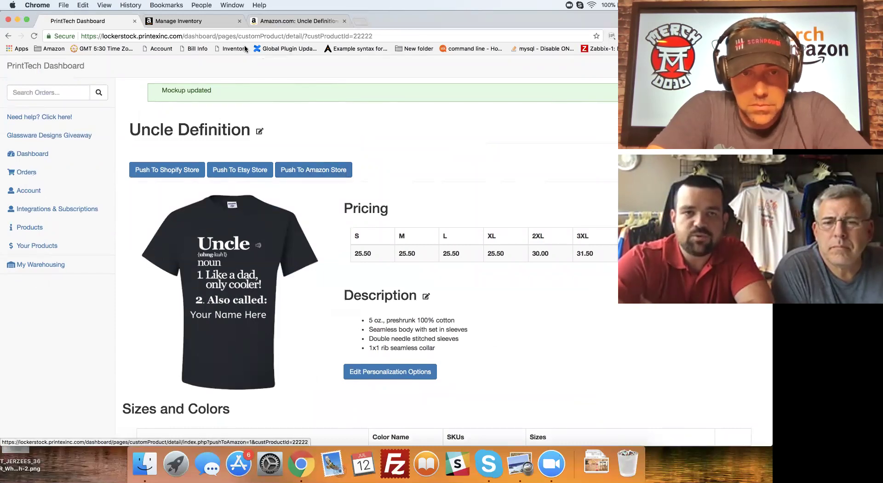
# Step: Switch to Manage Inventory in Amazon Seller Central and examine the size variations of the "Uncle Definition 2" listing
pyautogui.click(206, 19)
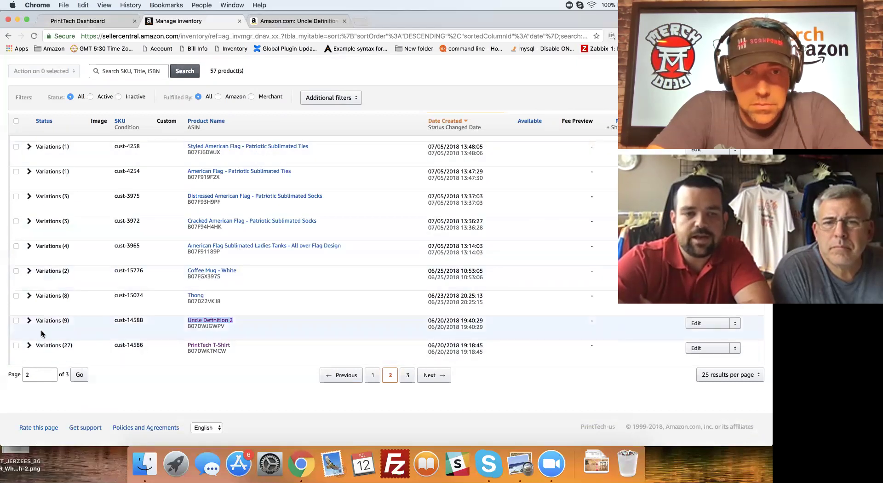
pyautogui.click(29, 322)
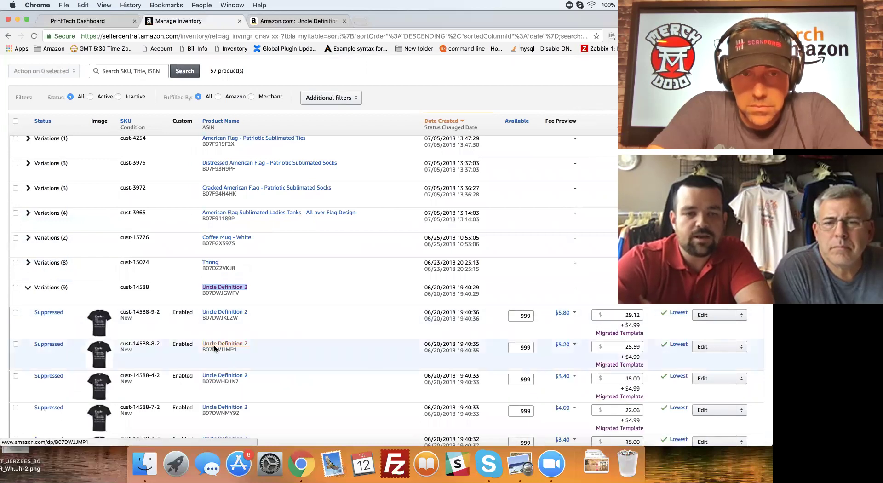
pyautogui.scroll(-3, 313, 335)
pyautogui.scroll(-3, 313, 338)
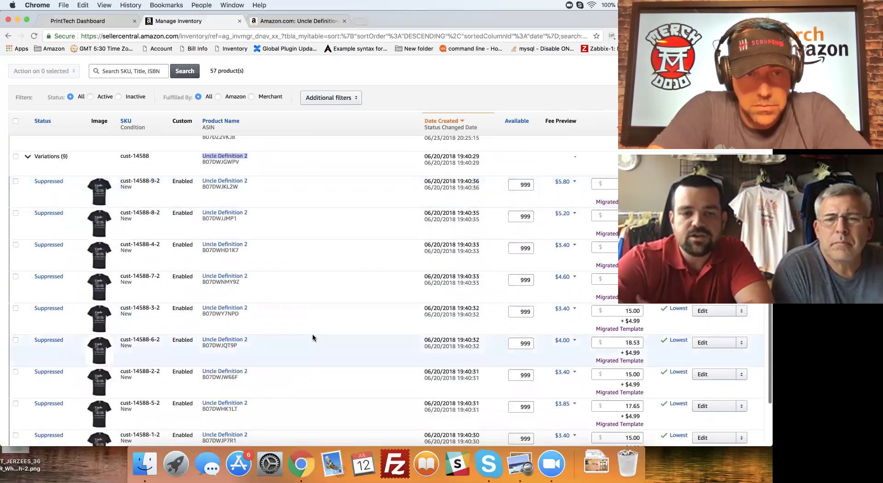
pyautogui.scroll(5, 313, 337)
pyautogui.scroll(1, 313, 338)
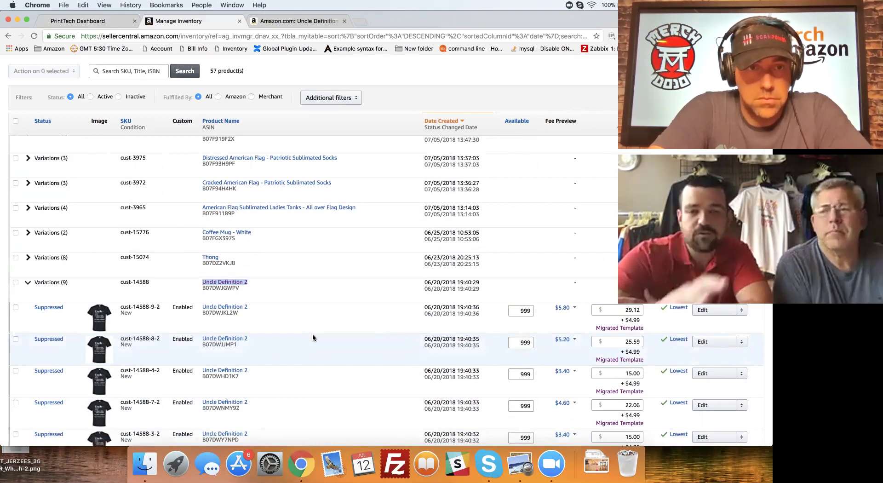
pyautogui.scroll(2, 313, 337)
pyautogui.scroll(10, 313, 337)
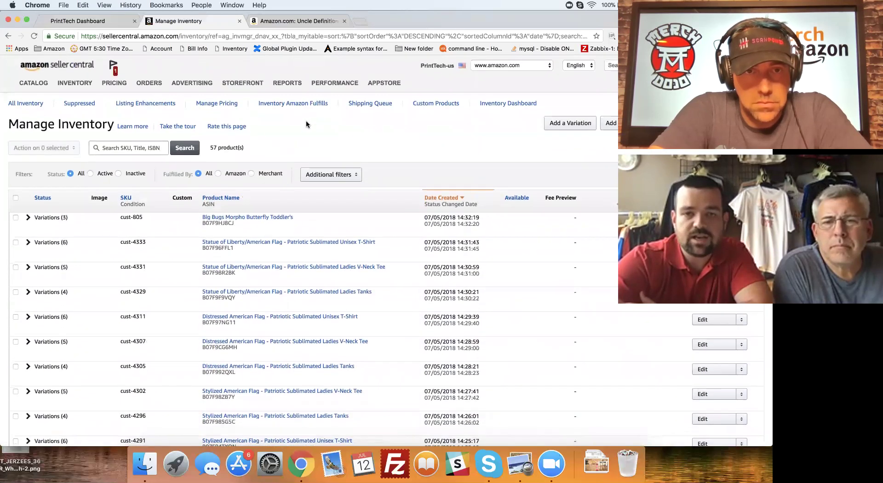
# Step: Under the custom product listings, expand "Uncle Definition 2" and open the customization information of variation cust-14588-9-2
pyautogui.click(431, 106)
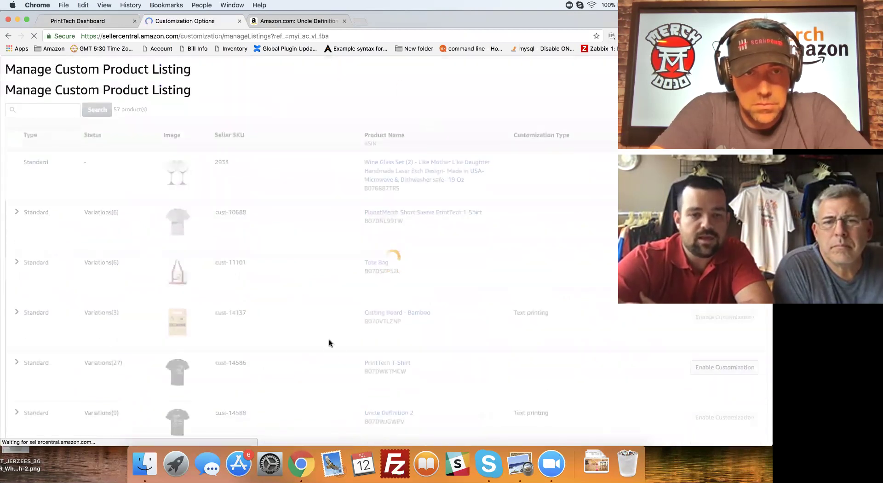
pyautogui.scroll(-3, 334, 356)
pyautogui.scroll(-1, 334, 357)
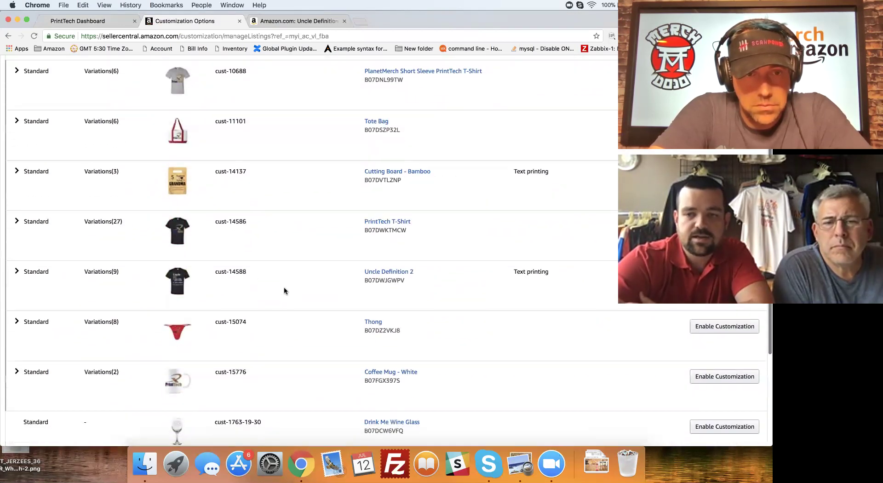
pyautogui.click(16, 272)
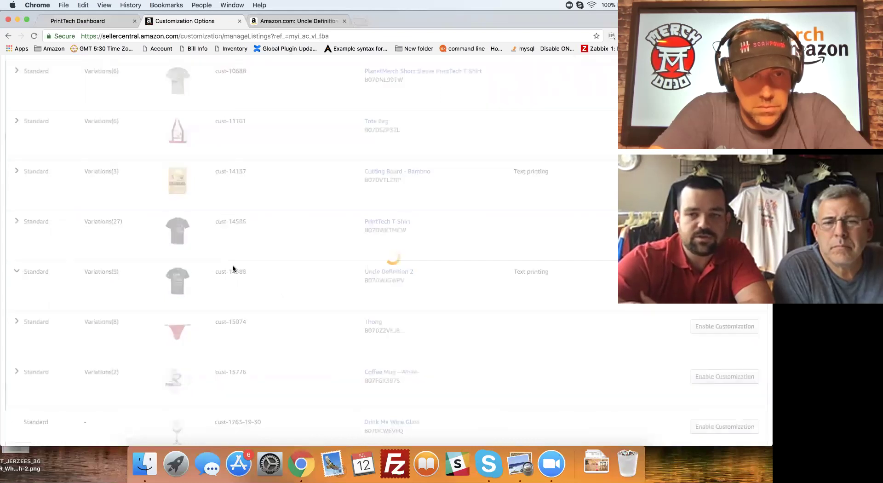
pyautogui.scroll(-1, 495, 278)
pyautogui.click(737, 301)
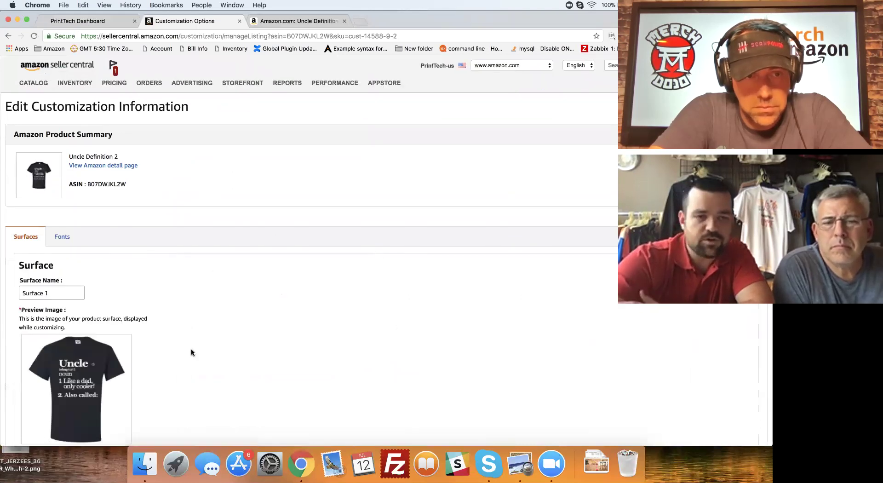
# Step: Examine the variation's preview image and Customization 1 text settings, including position, dimensions, label and character limit
pyautogui.scroll(-3, 191, 352)
pyautogui.scroll(-2, 192, 348)
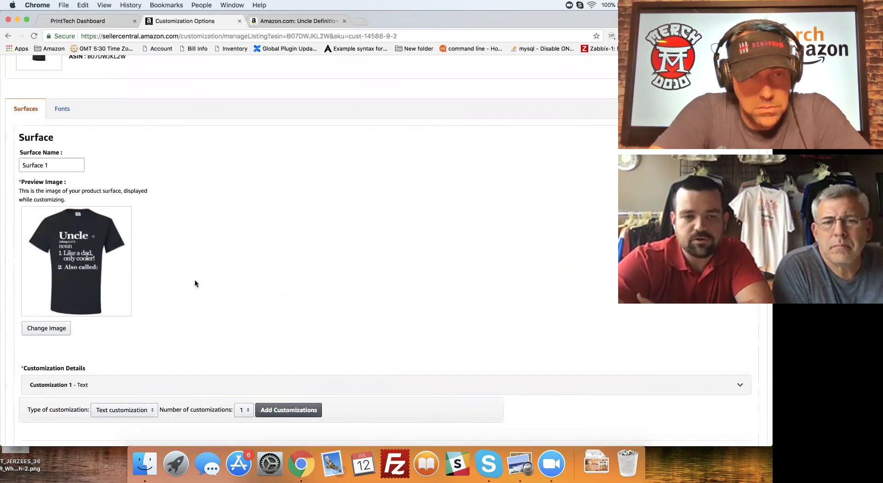
pyautogui.scroll(-5, 203, 286)
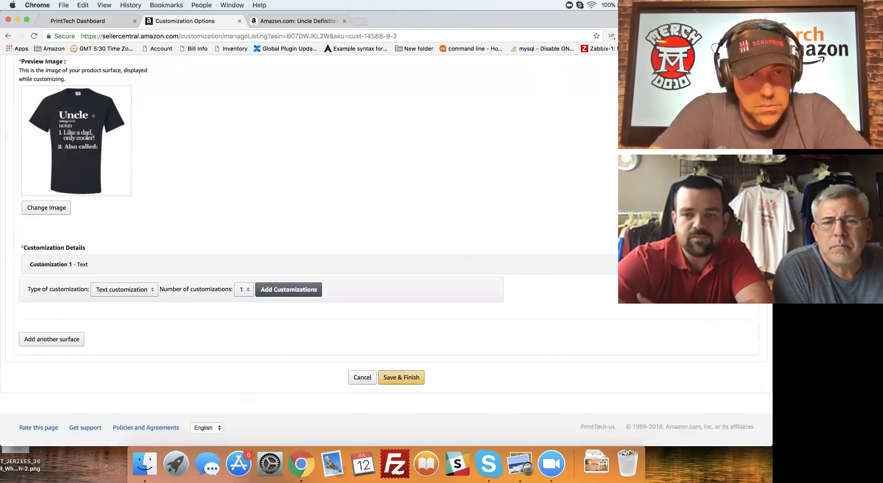
pyautogui.click(129, 264)
pyautogui.scroll(-4, 496, 327)
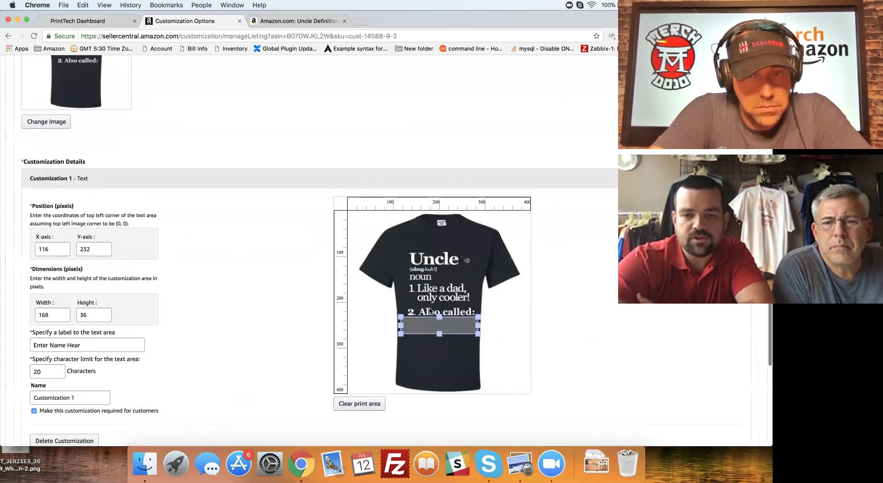
pyautogui.scroll(-3, 496, 327)
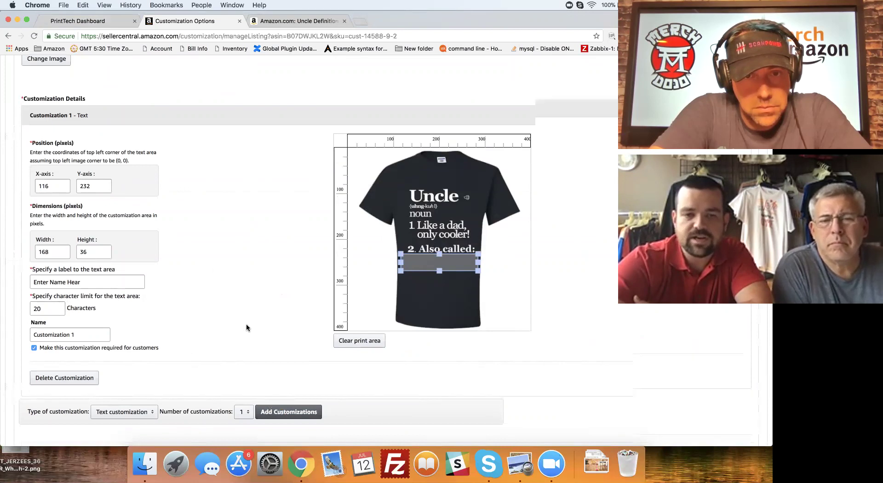
pyautogui.scroll(-6, 246, 323)
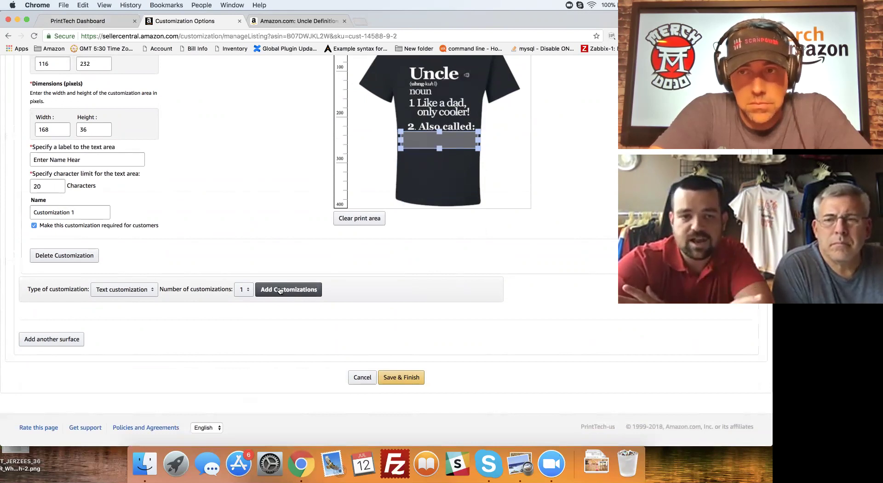
# Step: On the "Uncle Definition 2" Amazon product page, start customizing the shirt and enter a sample first name for the preview
pyautogui.click(274, 21)
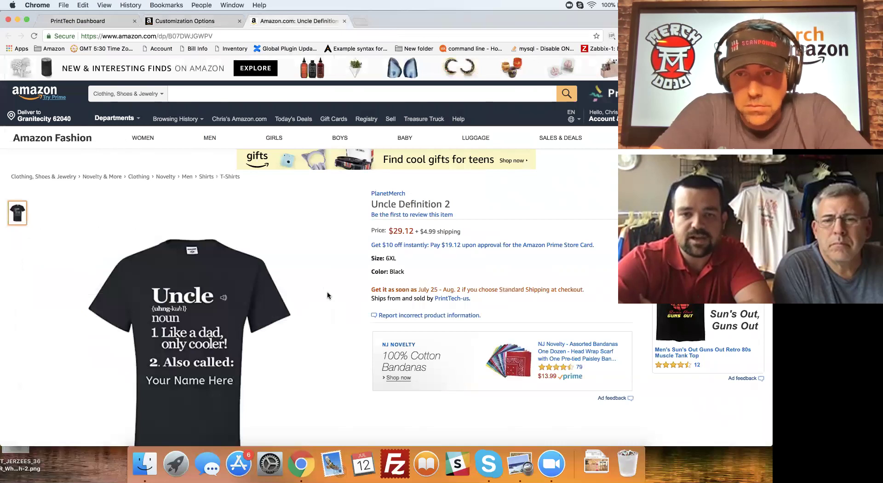
pyautogui.scroll(-3, 327, 354)
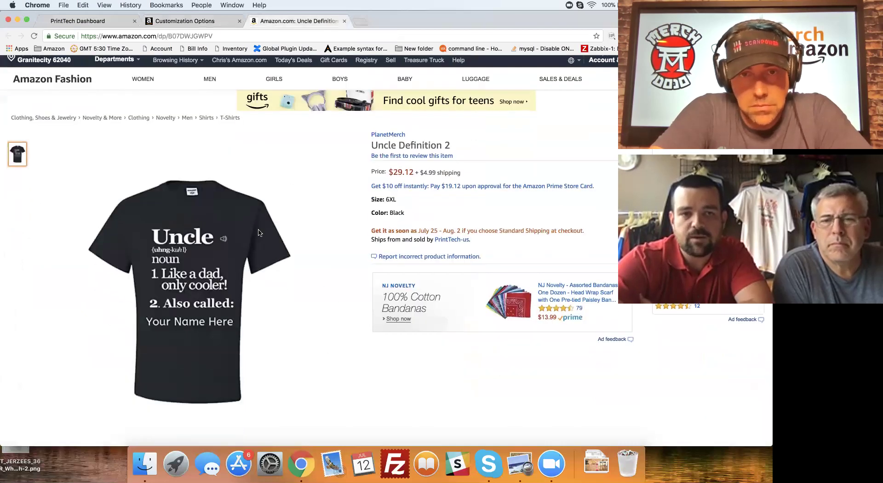
pyautogui.scroll(2, 257, 233)
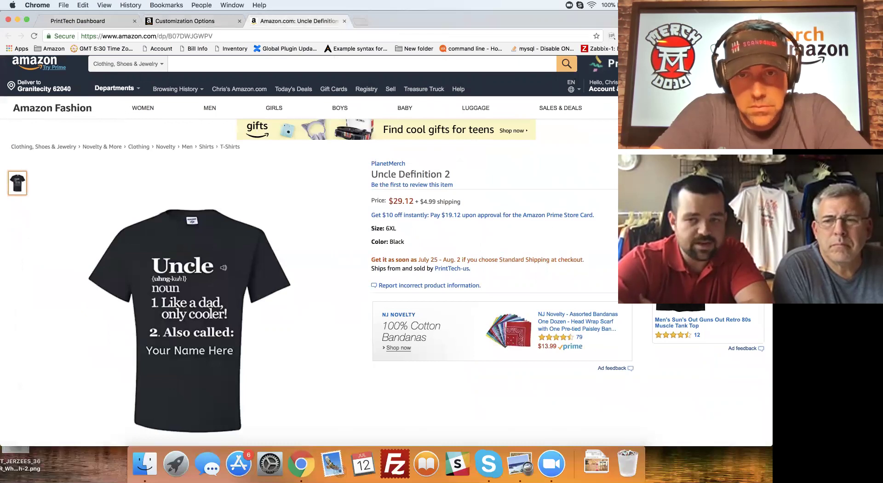
pyautogui.click(709, 198)
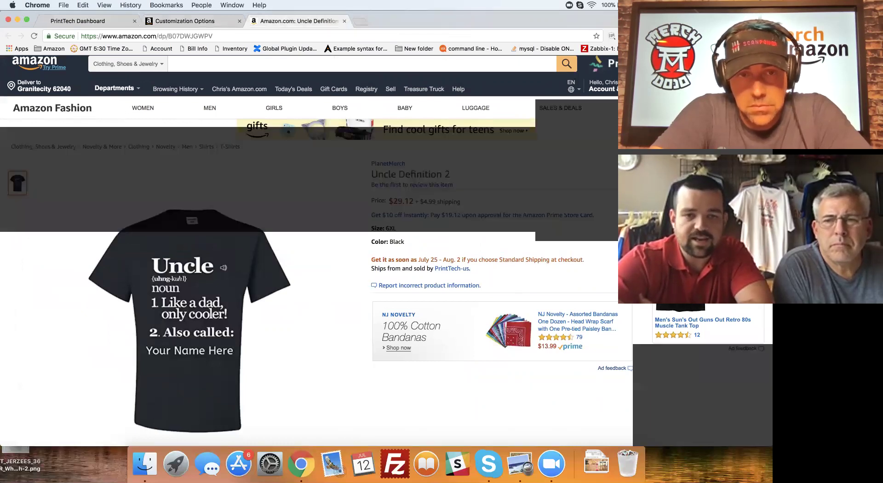
pyautogui.click(458, 237)
pyautogui.write('Chris')
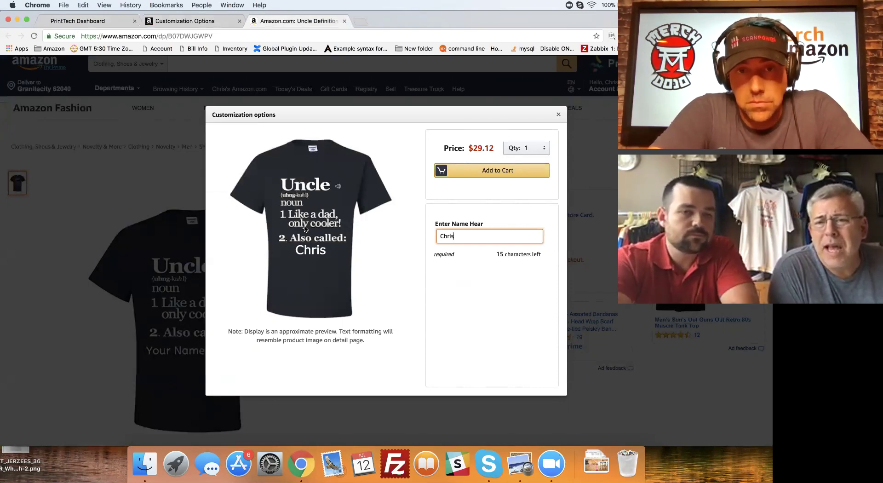
# Step: Switch back to the PrintTech Dashboard and try Auto Fulfill set to No in Uncle Definition's personalization options, closing them without saving
pyautogui.click(98, 22)
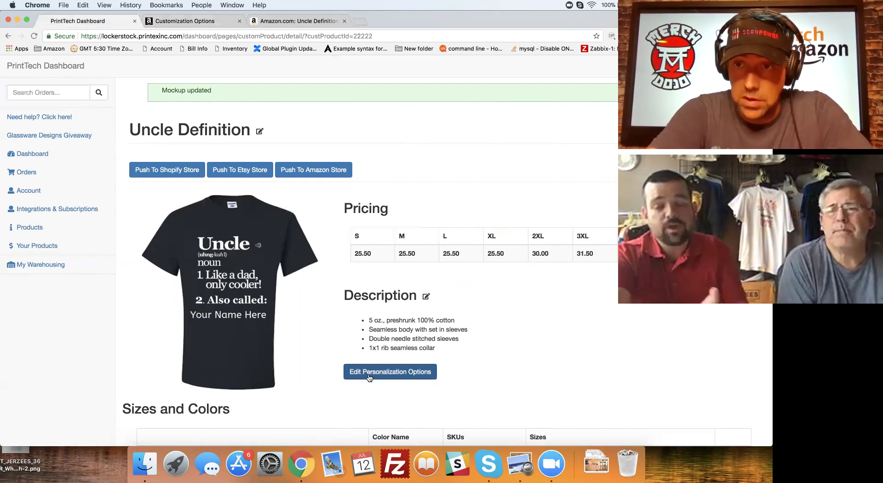
pyautogui.click(381, 375)
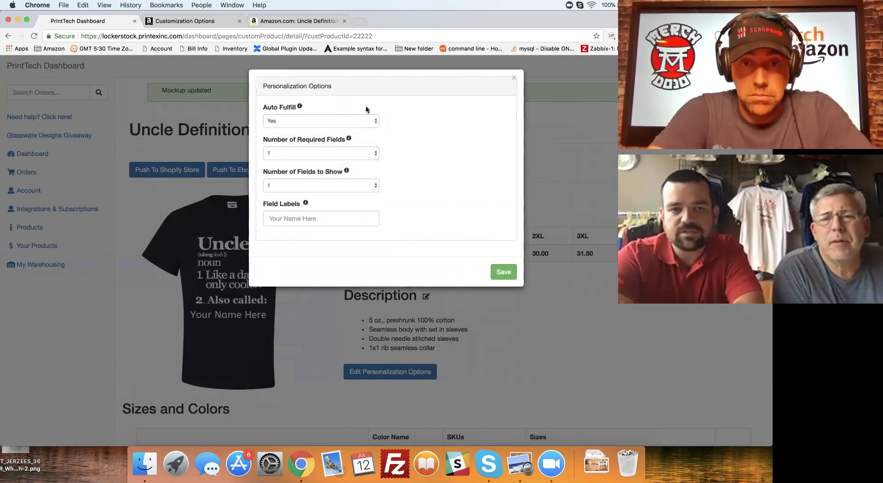
pyautogui.click(322, 119)
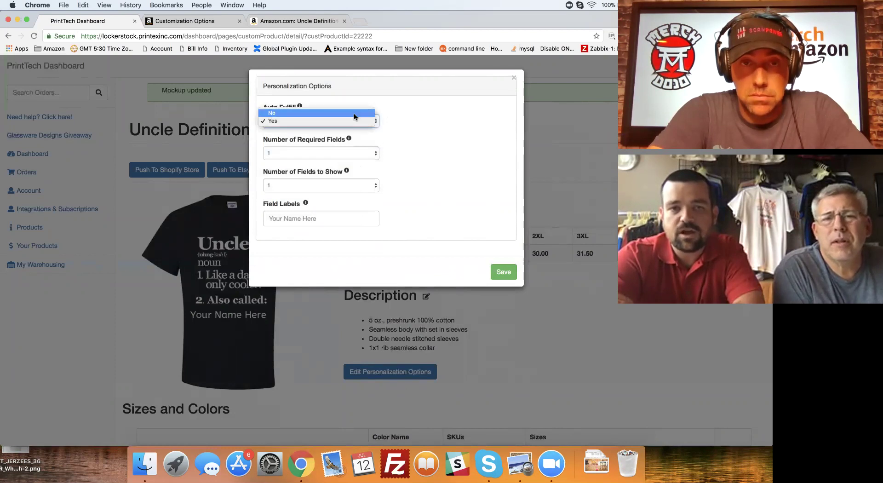
pyautogui.click(354, 113)
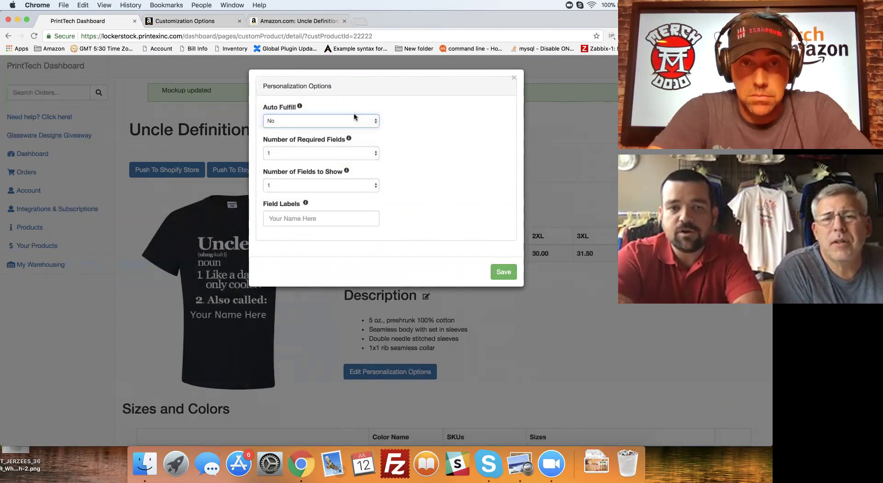
pyautogui.click(514, 77)
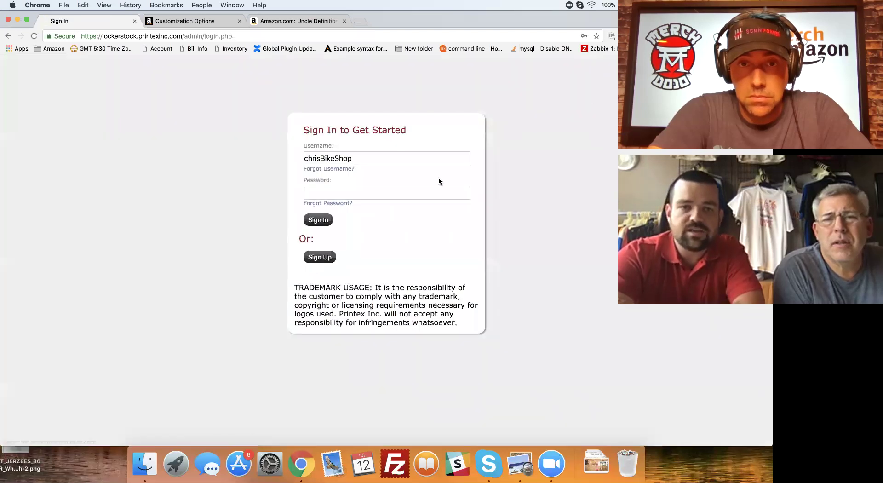
# Step: Enter the account password and sign in to the bike shop's PrintTech account
pyautogui.click(404, 190)
pyautogui.write('•••••••')
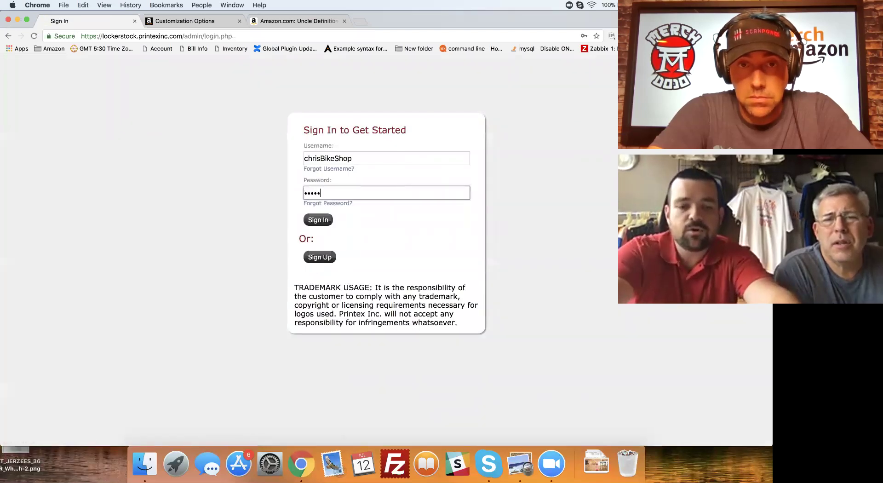
pyautogui.press('Return')
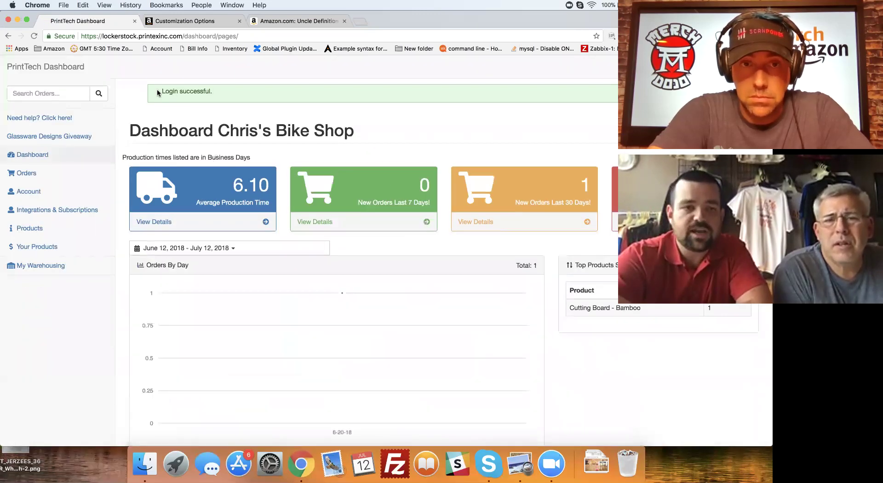
# Step: Reload the dashboard, follow its missing-personalization notice and open the affected order
pyautogui.click(27, 156)
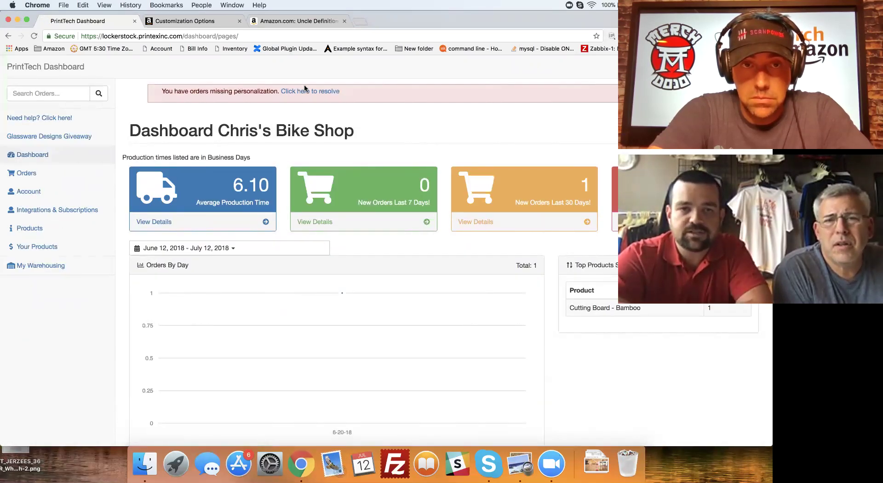
pyautogui.click(304, 93)
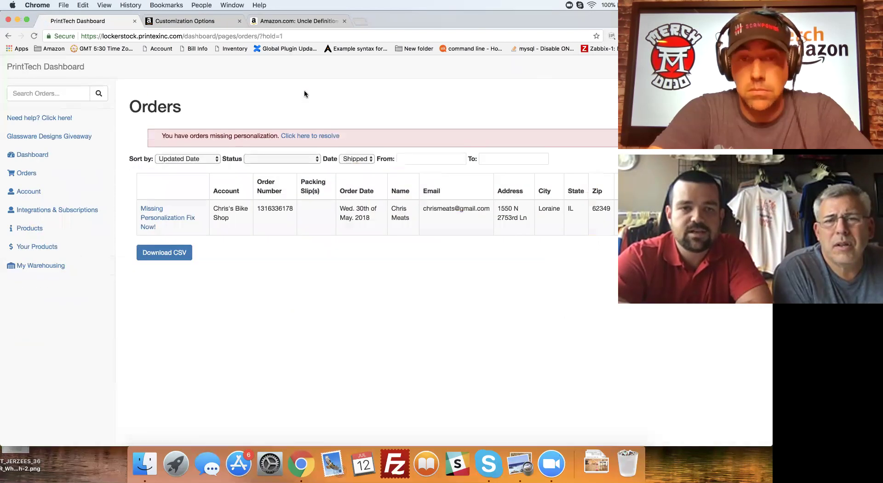
pyautogui.click(154, 225)
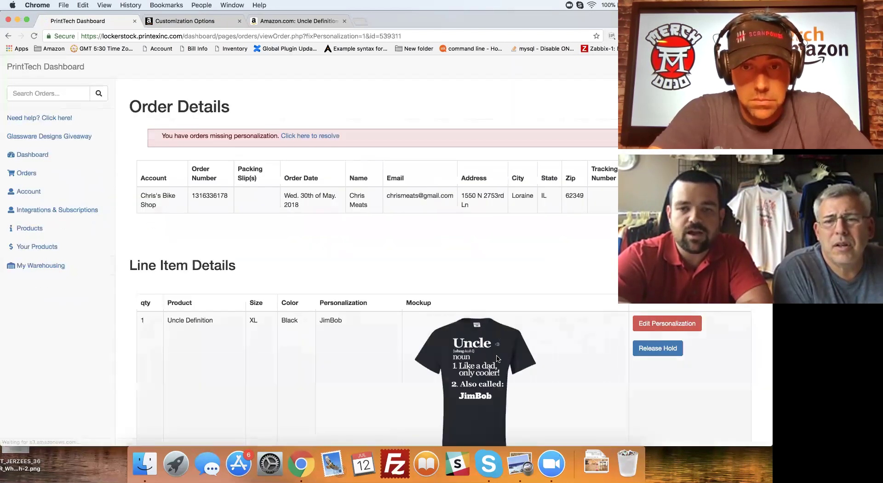
# Step: Examine the order's Uncle Definition line item and its personalization editor, then close the editor without generating a new image
pyautogui.scroll(-2, 460, 336)
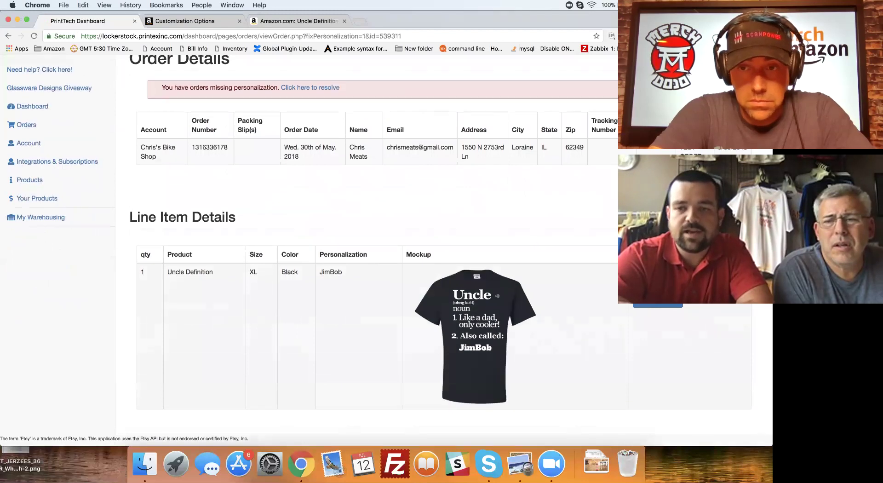
pyautogui.click(658, 300)
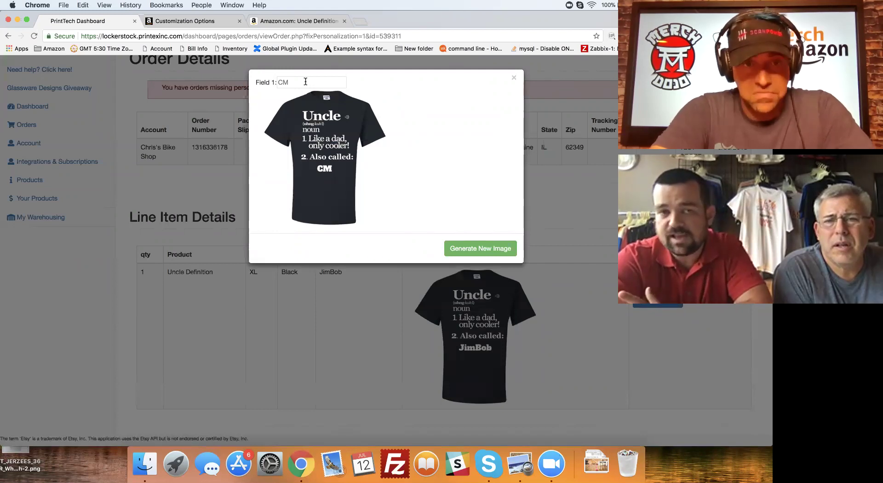
pyautogui.click(513, 79)
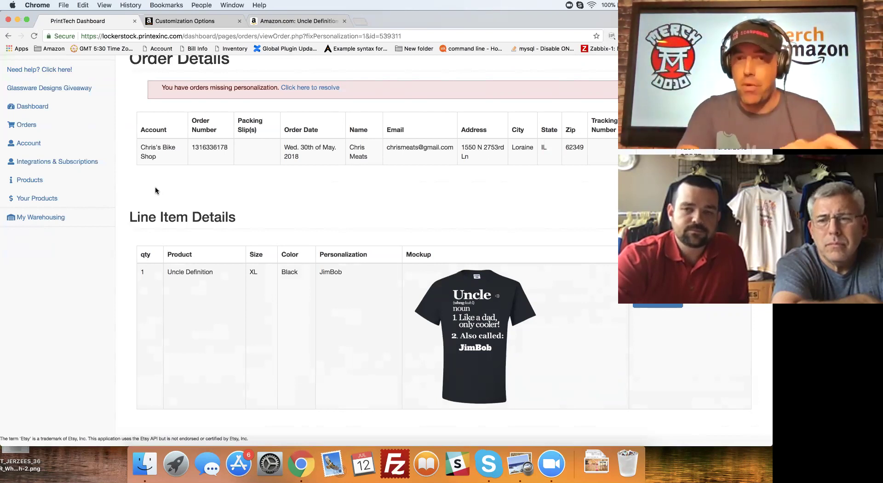
# Step: Open PrintTech T-Shirt from Your Products and open its Black color mockup for editing
pyautogui.click(67, 199)
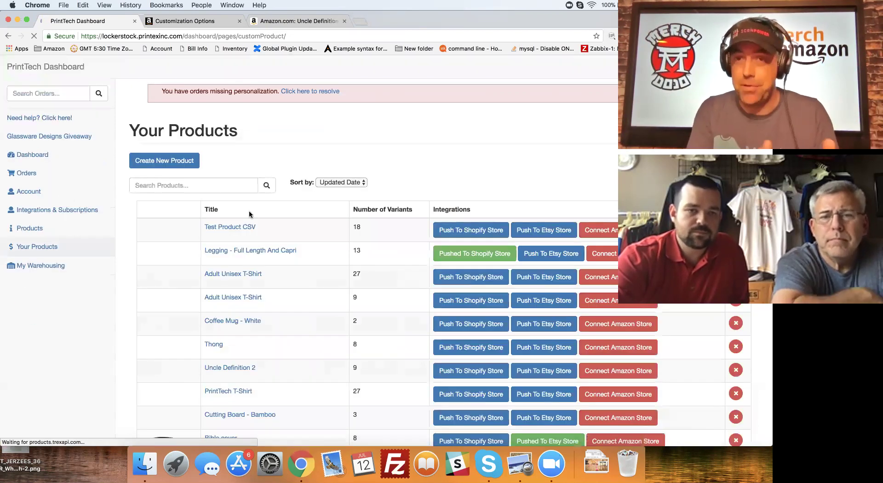
pyautogui.scroll(-9, 372, 264)
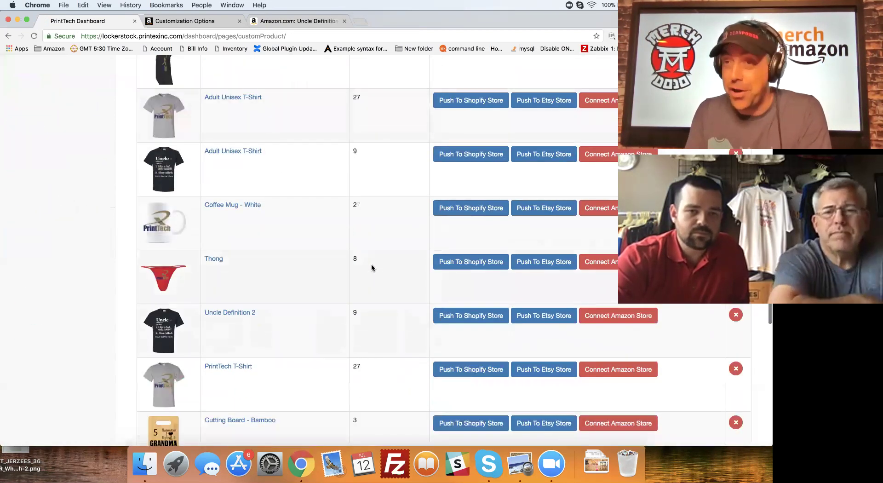
pyautogui.click(236, 212)
pyautogui.scroll(-5, 369, 281)
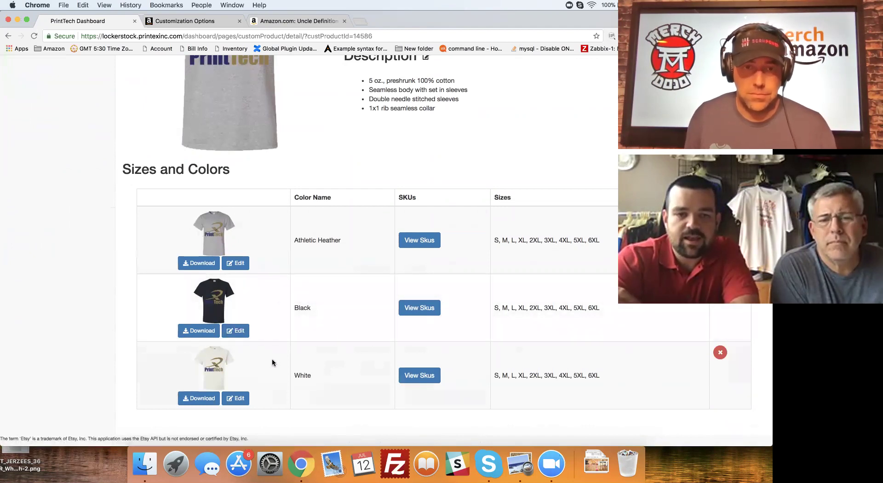
pyautogui.click(248, 326)
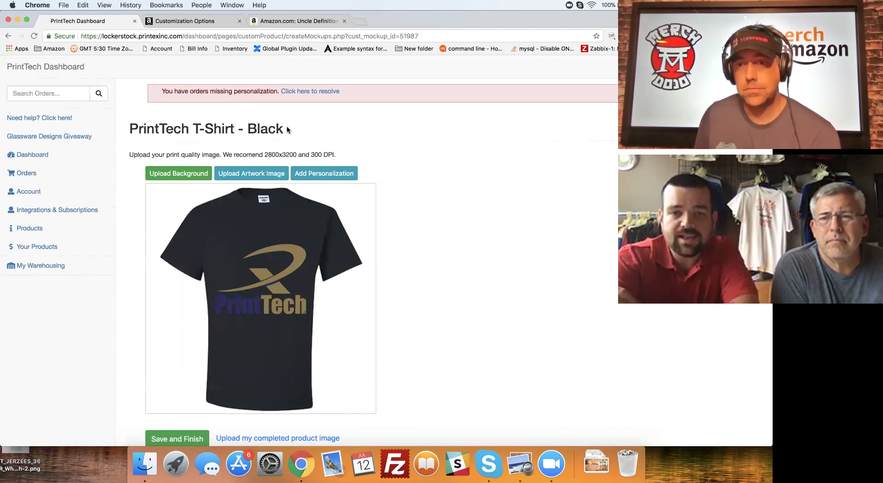
# Step: Replace the black shirt's logo with the "PrintTech cro…R BLACK.png" artwork from Downloads, sorting the files by Date Created to find it
pyautogui.click(199, 250)
pyautogui.click(260, 175)
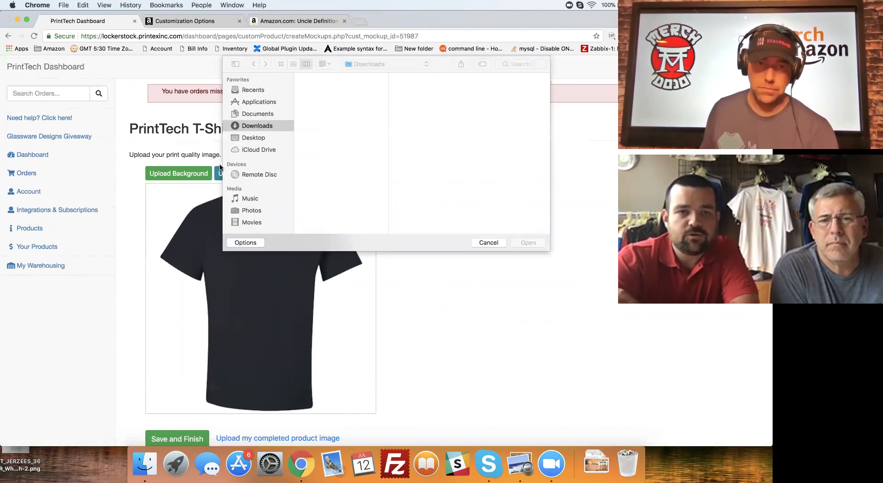
pyautogui.click(383, 60)
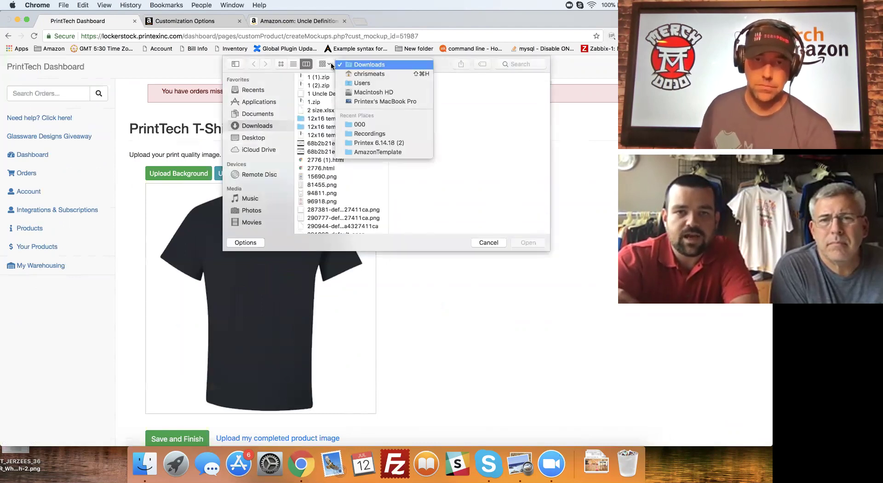
pyautogui.click(384, 64)
pyautogui.click(325, 64)
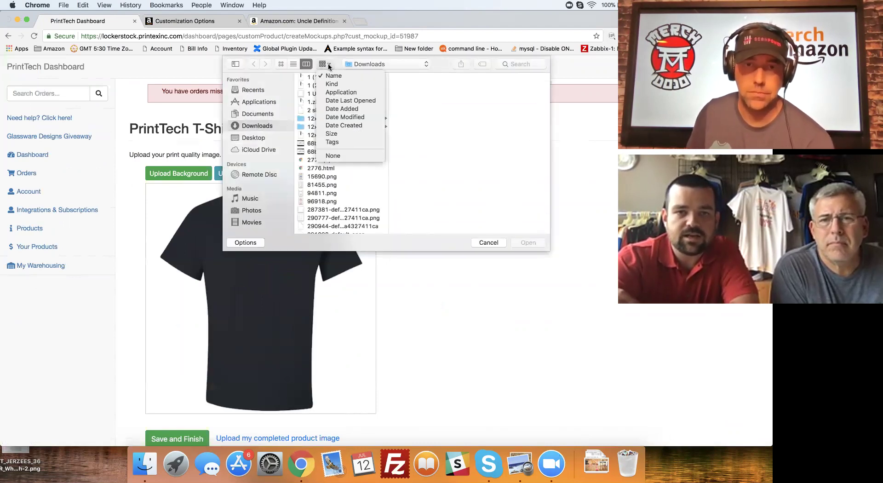
pyautogui.click(366, 125)
pyautogui.scroll(-15, 344, 153)
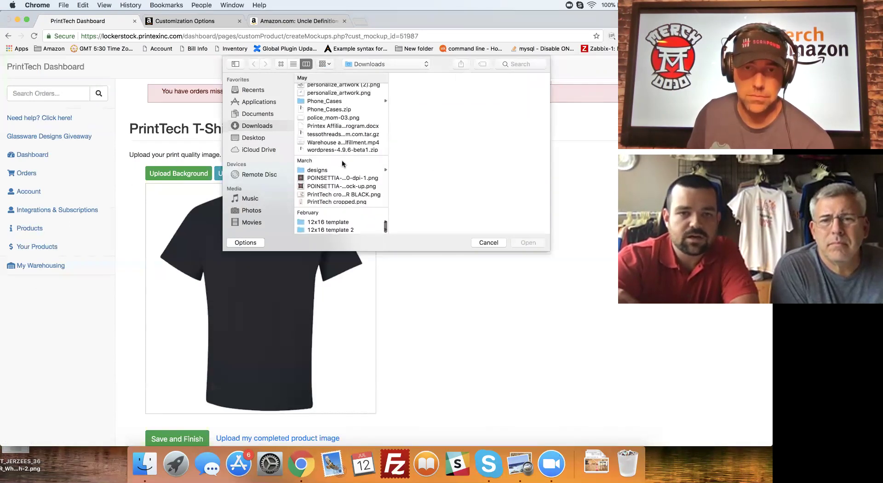
pyautogui.doubleClick(350, 195)
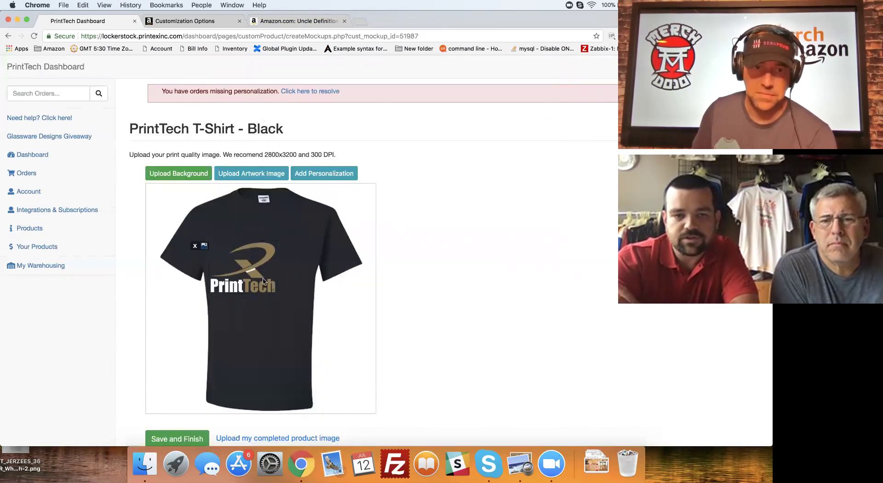
# Step: Enlarge the new PrintTech logo across the black shirt's chest and save the mockup
pyautogui.moveTo(290, 309); pyautogui.dragTo(301, 322)
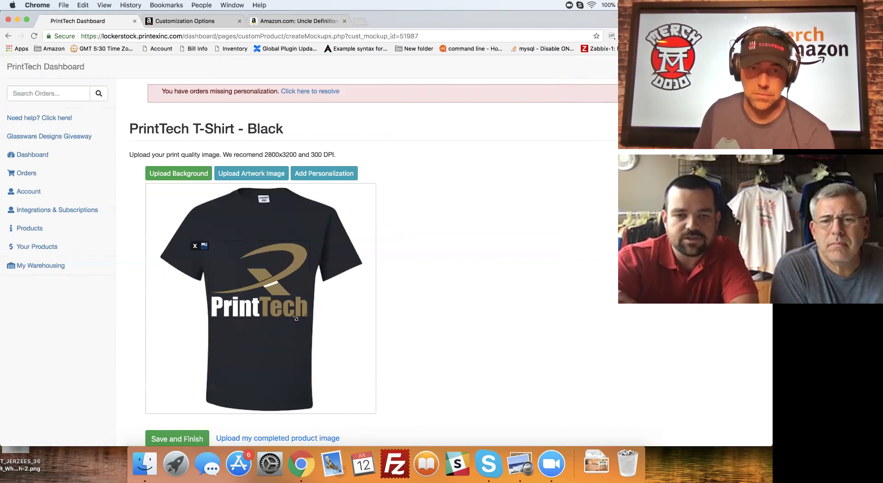
pyautogui.click(193, 438)
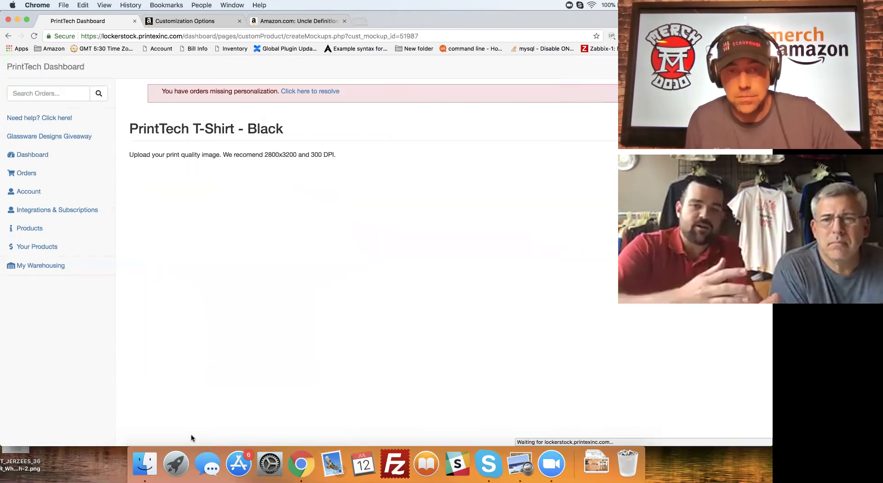
pyautogui.scroll(-2, 331, 333)
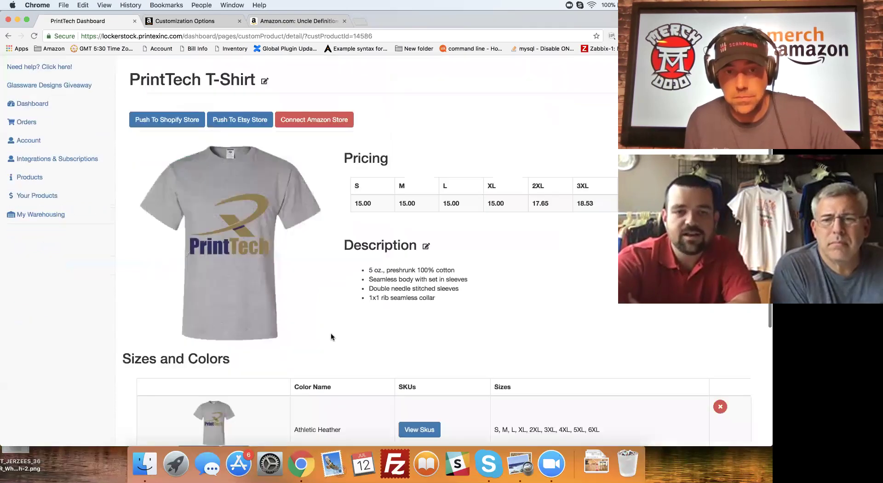
pyautogui.scroll(-7, 330, 333)
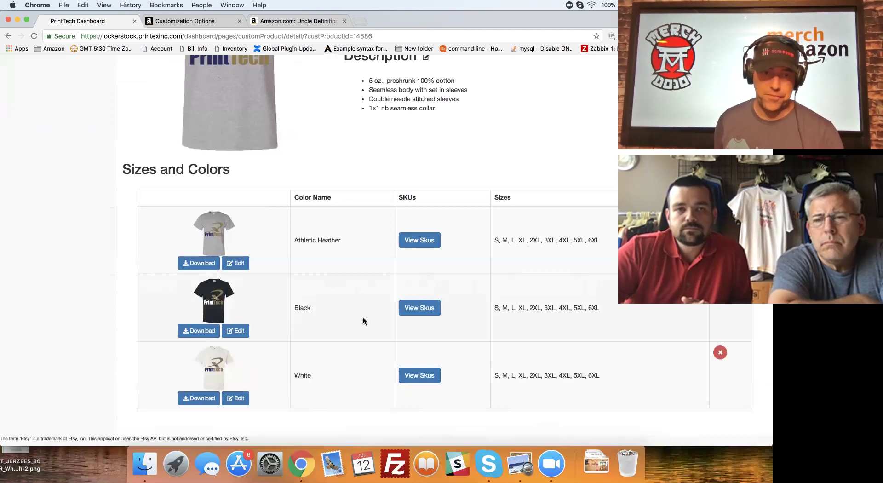
pyautogui.scroll(1, 363, 318)
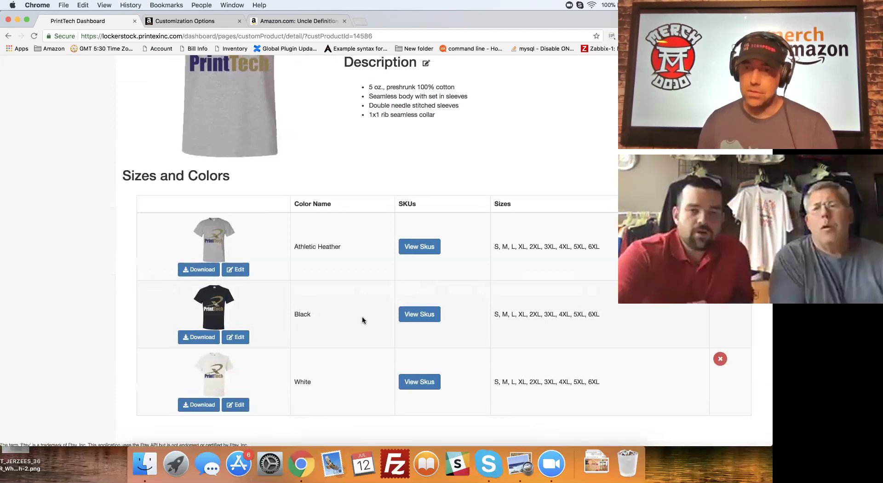
pyautogui.scroll(5, 363, 321)
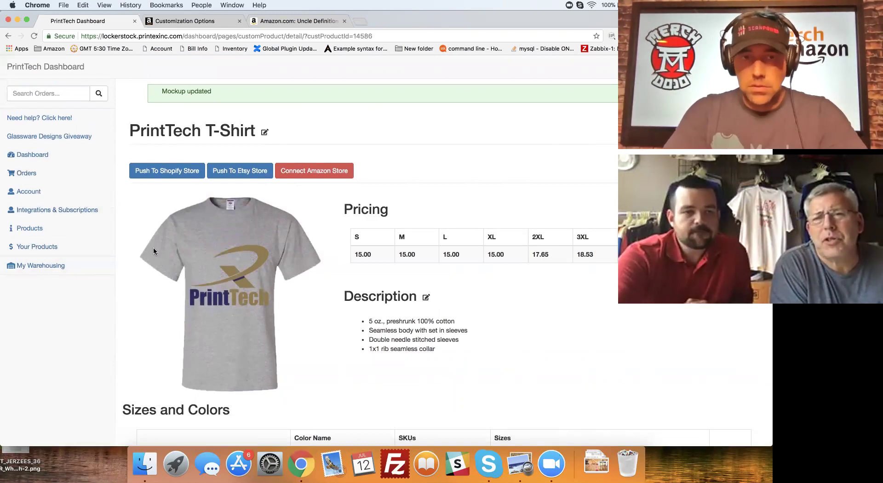
# Step: Open SIGNATURE CANVASWEDDING RECEPTION MOCK UP.png from Downloads in Preview and reposition its window to view the canvas on the easel
pyautogui.click(598, 452)
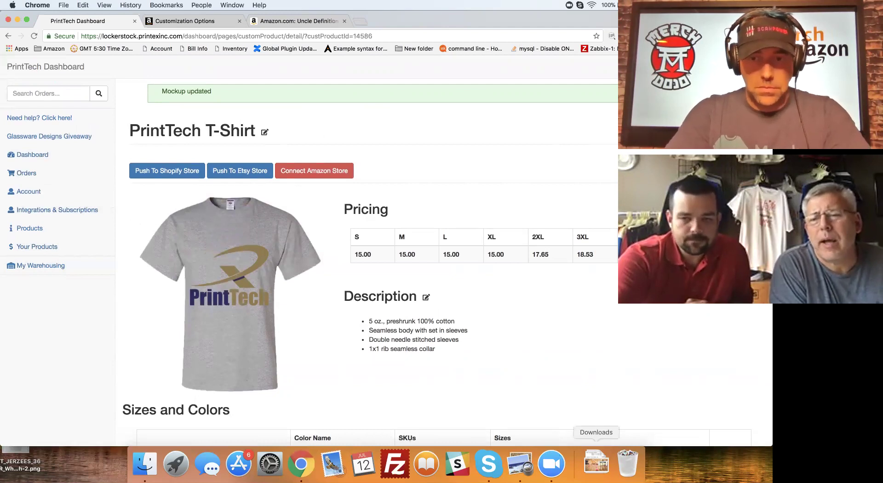
pyautogui.click(592, 421)
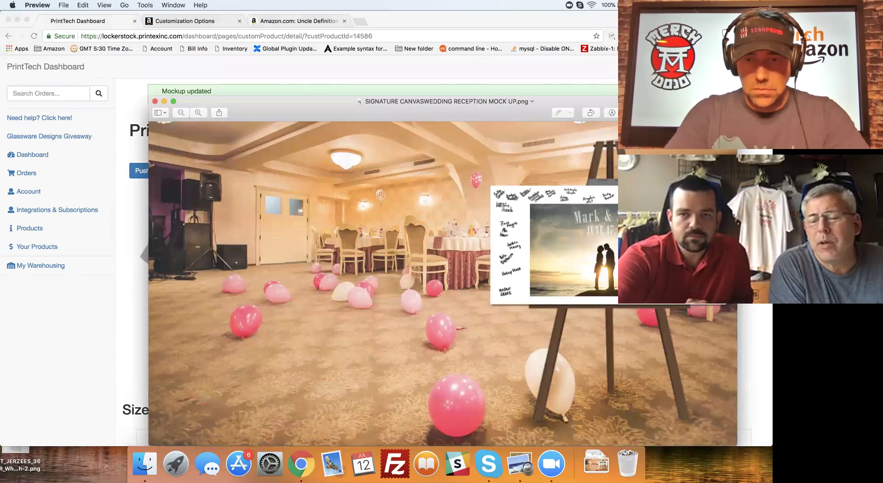
pyautogui.moveTo(673, 102); pyautogui.dragTo(576, 69)
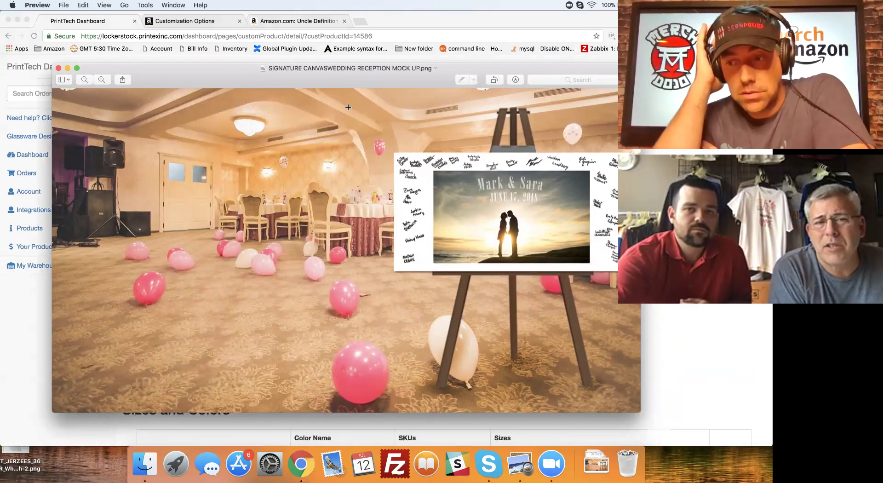
# Step: Switch to the Amazon Uncle Definition 2 listing, close its customization options and examine the product page down to the recently viewed items
pyautogui.click(275, 22)
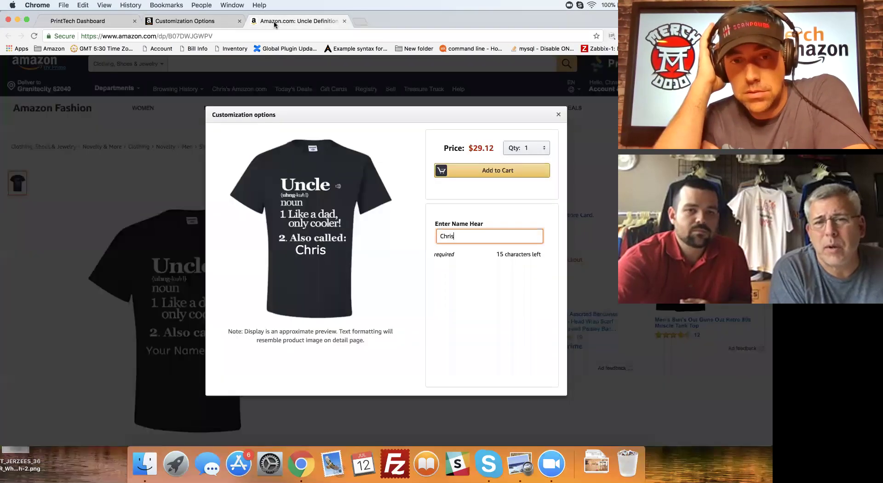
pyautogui.click(149, 230)
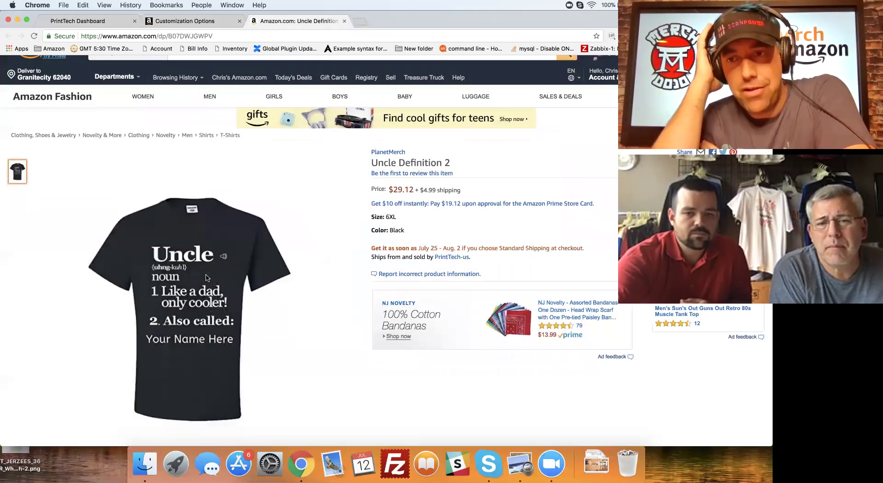
pyautogui.scroll(-15, 205, 274)
pyautogui.scroll(-15, 205, 277)
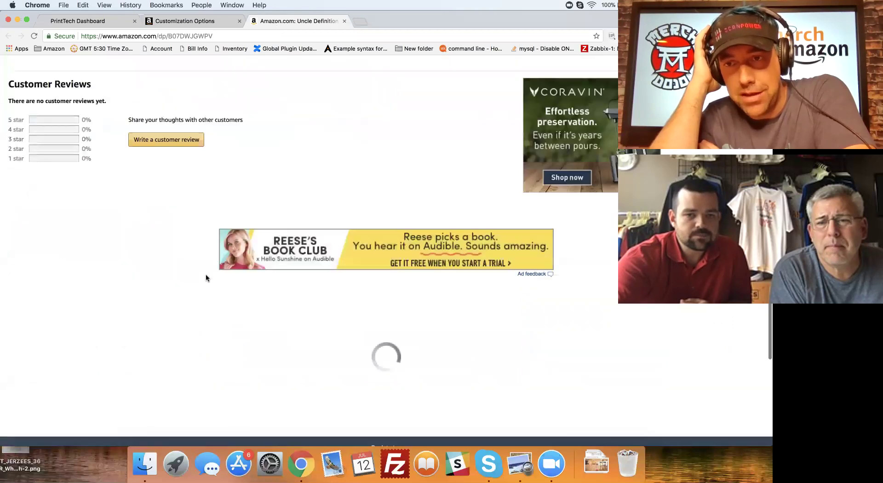
pyautogui.scroll(-4, 205, 278)
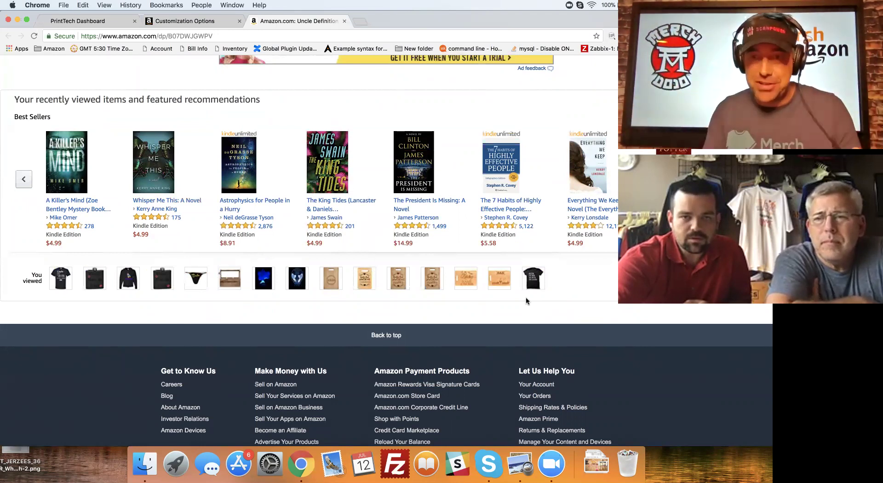
pyautogui.scroll(10, 523, 302)
pyautogui.scroll(10, 523, 302)
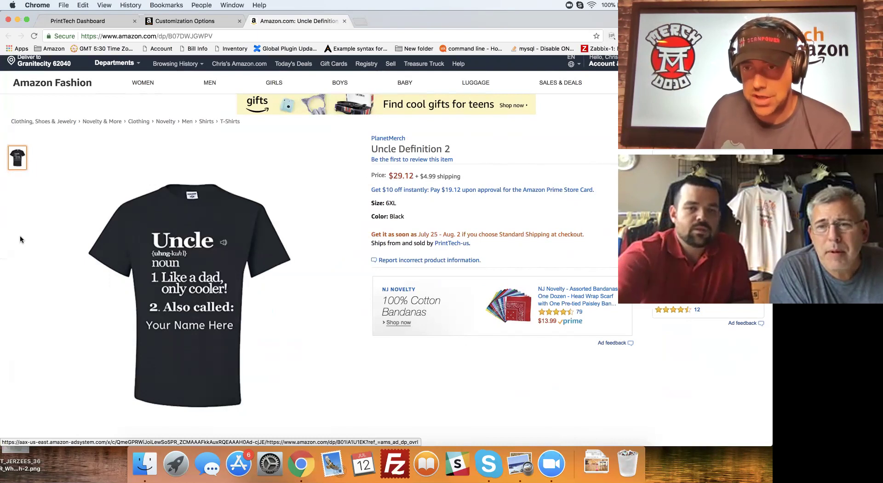
pyautogui.scroll(-5, 21, 239)
pyautogui.scroll(6, 20, 240)
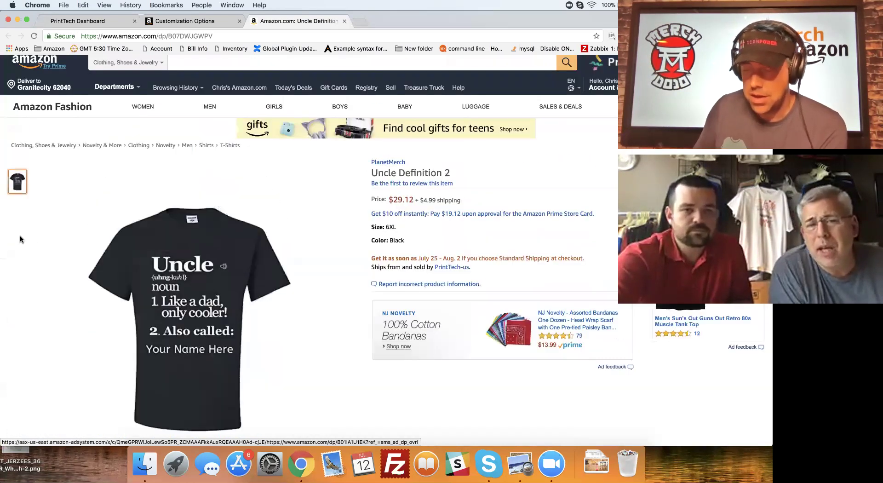
pyautogui.scroll(1, 21, 240)
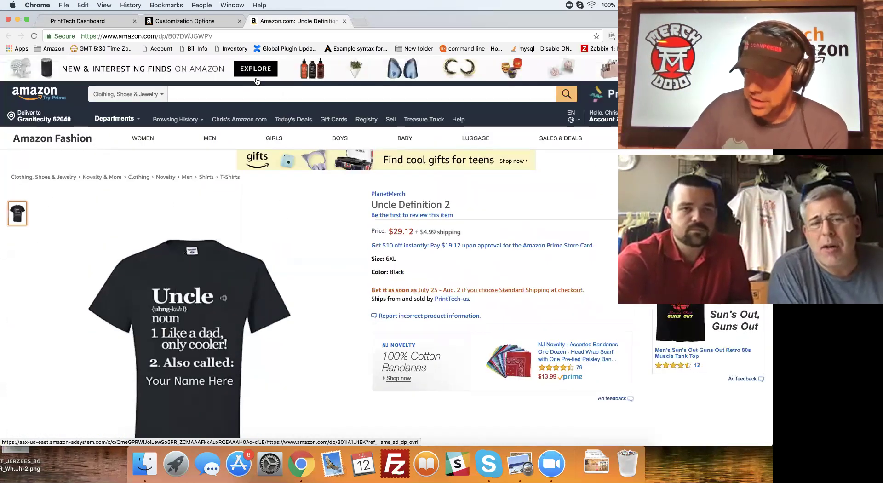
# Step: Search Amazon's Clothing, Shoes & Jewelry department for "full ride apparel" and look through the results
pyautogui.click(232, 98)
pyautogui.write('full ride apparel')
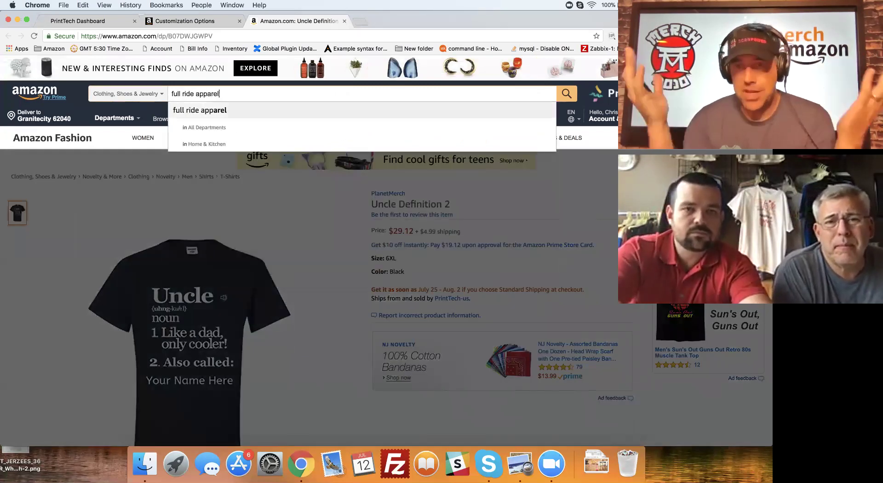
pyautogui.press('Return')
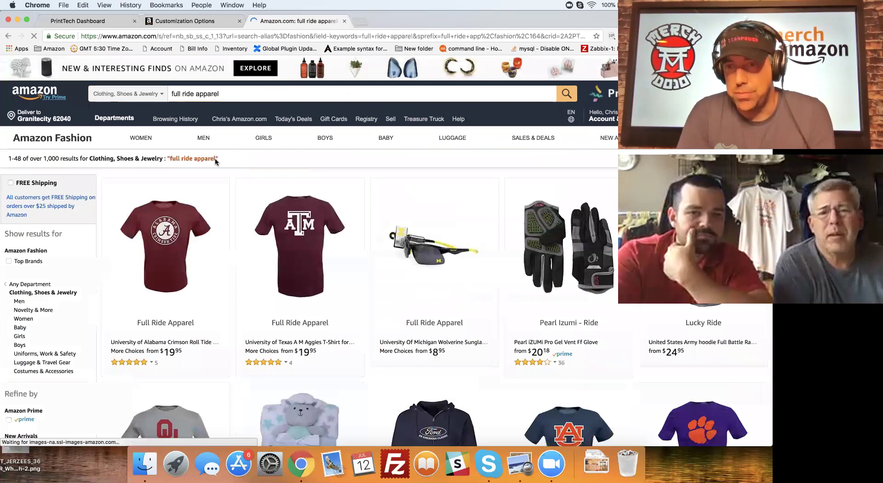
pyautogui.scroll(-5, 345, 299)
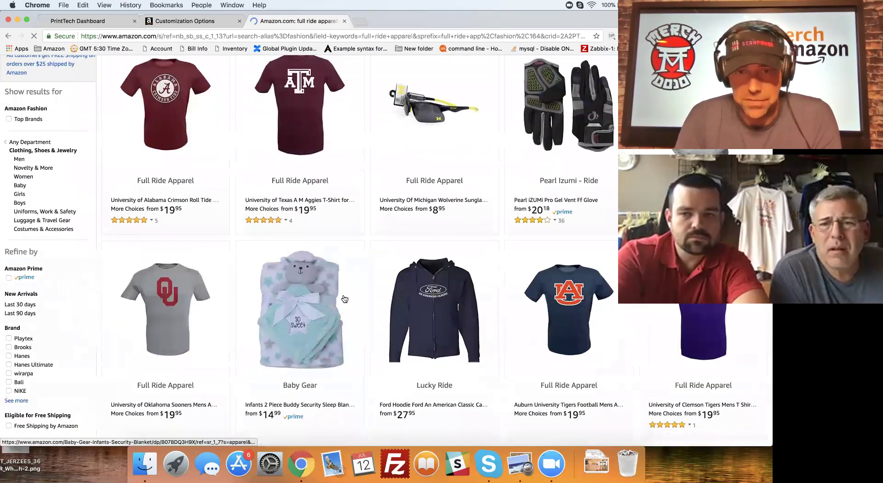
pyautogui.scroll(-10, 345, 299)
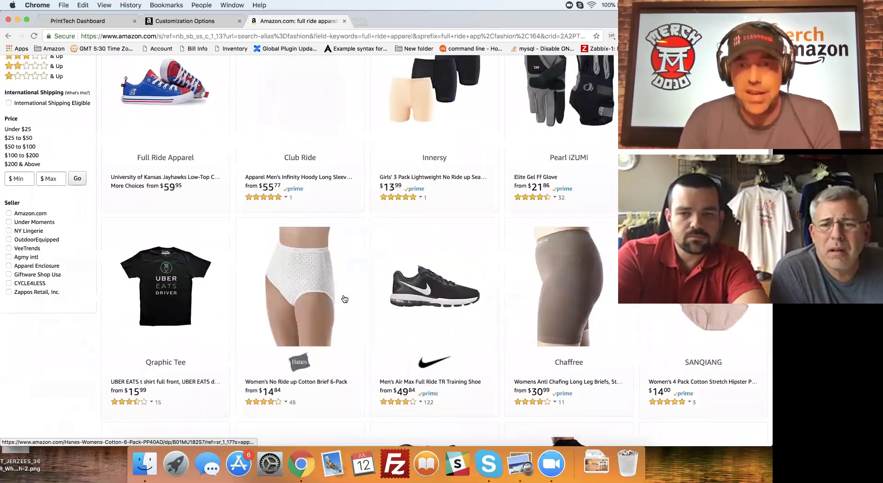
pyautogui.scroll(-6, 345, 299)
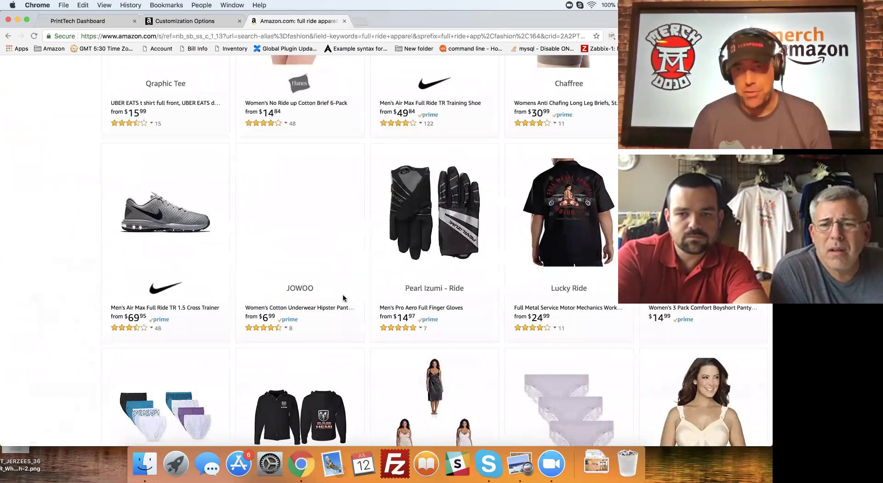
pyautogui.scroll(-2, 344, 299)
pyautogui.scroll(13, 345, 299)
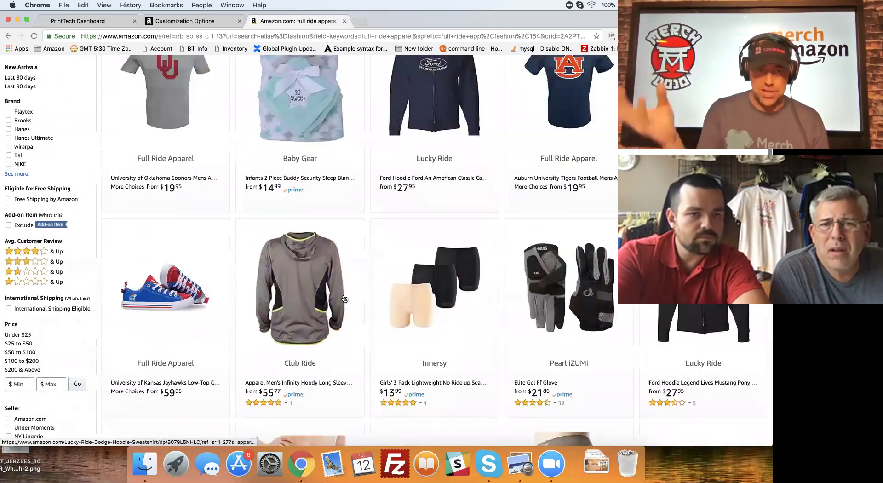
pyautogui.scroll(8, 345, 299)
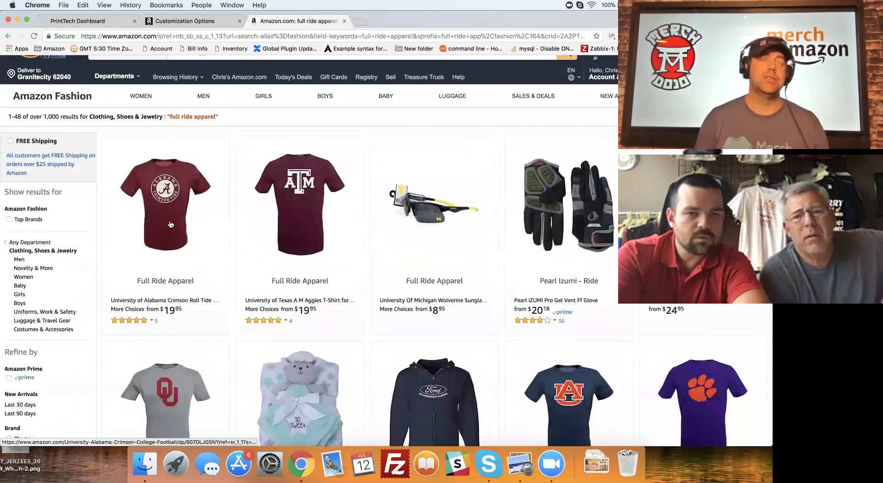
# Step: Open Full Ride Apparel's University of Alabama Crimson Roll Tide T-shirt listing and view its model photos
pyautogui.click(170, 224)
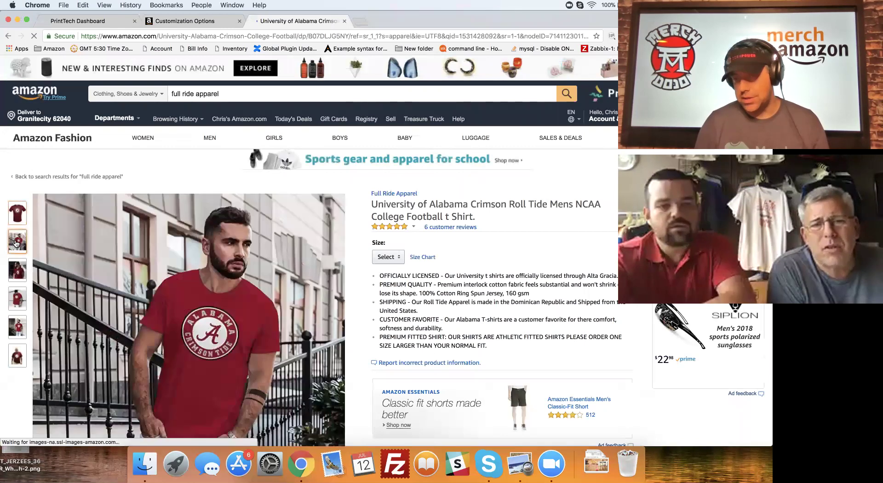
pyautogui.scroll(-1, 19, 275)
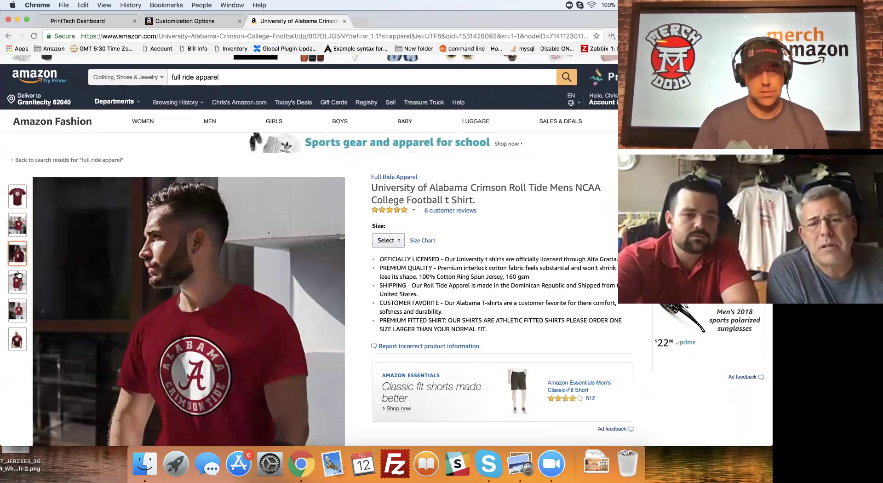
pyautogui.scroll(-2, 19, 275)
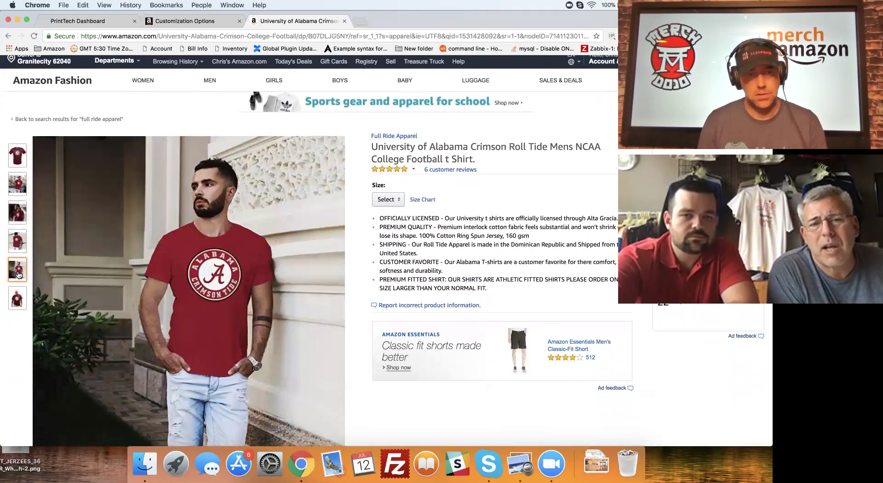
# Step: View the Alabama T-shirt listing's remaining photos, from the last model photo back to the plain shirt image
pyautogui.scroll(-1, 19, 275)
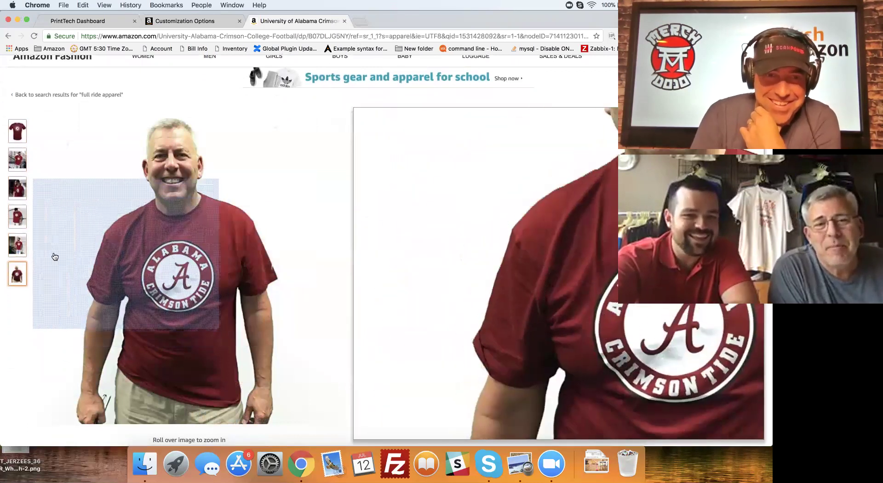
pyautogui.moveTo(17, 193)
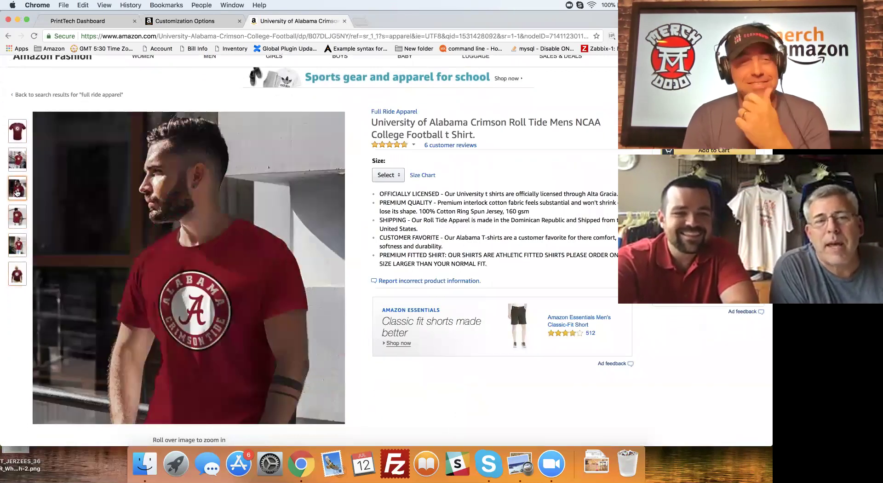
pyautogui.moveTo(15, 167)
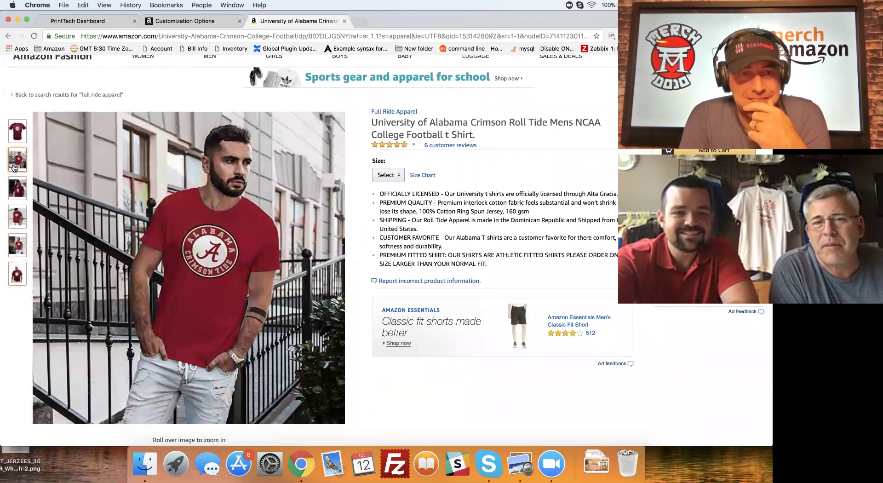
pyautogui.moveTo(15, 132)
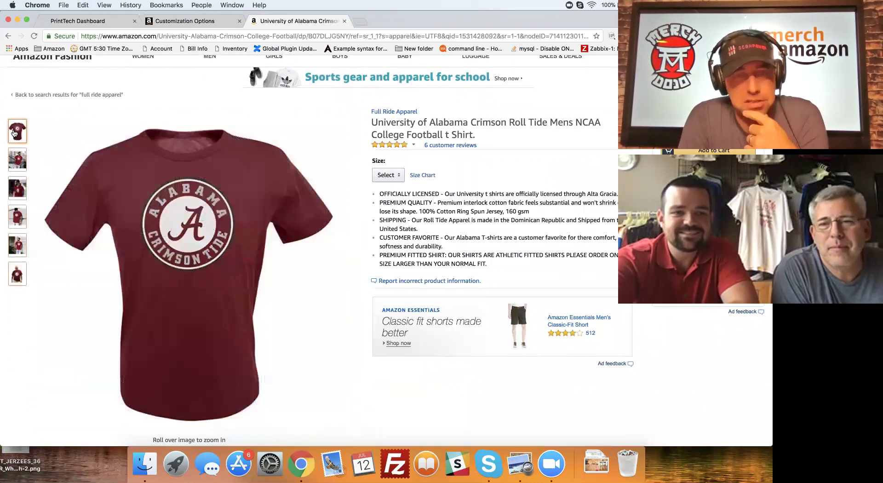
pyautogui.moveTo(173, 134)
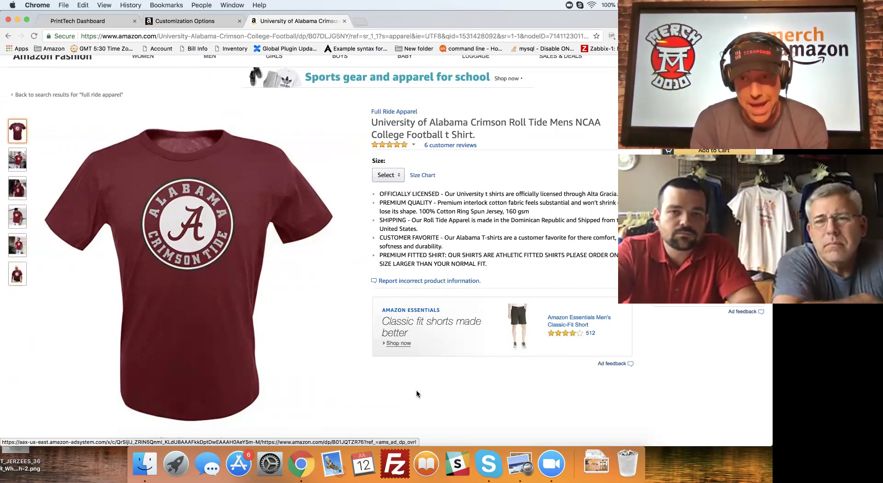
# Step: Open the Full Ride Apparel brand page from the listing and look through all its products, returning to the first row
pyautogui.click(399, 111)
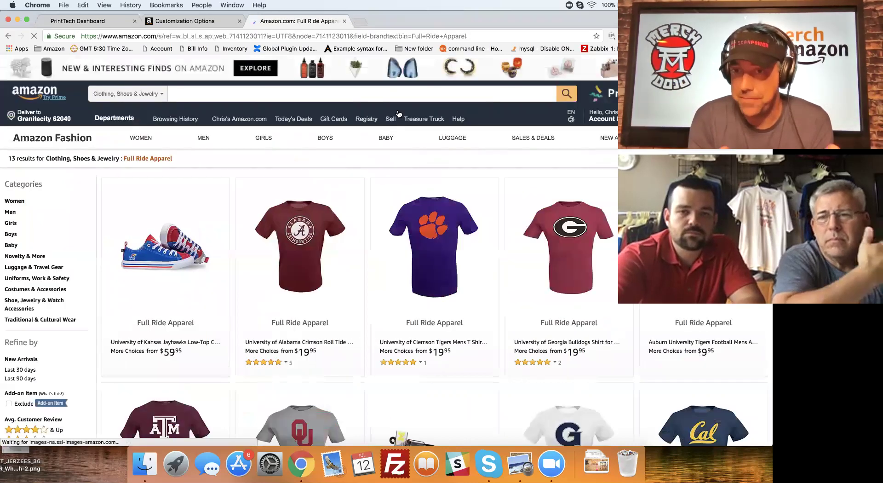
pyautogui.scroll(-4, 368, 331)
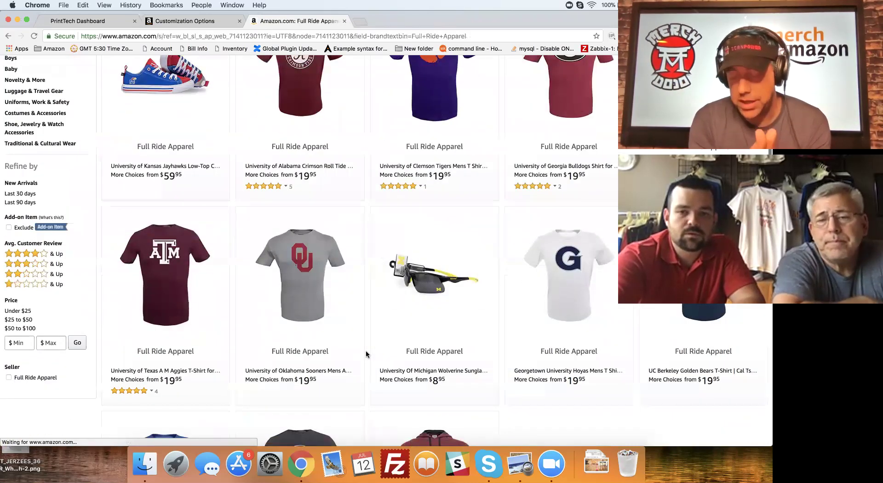
pyautogui.scroll(-5, 366, 350)
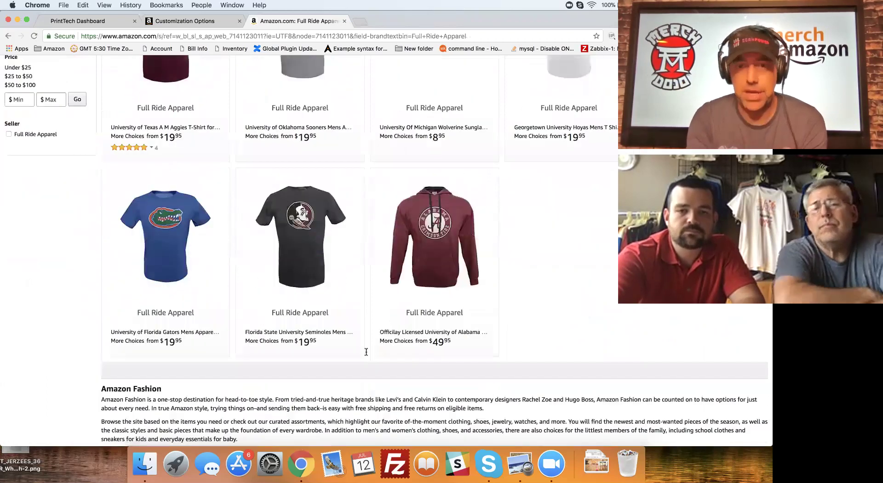
pyautogui.scroll(5, 366, 352)
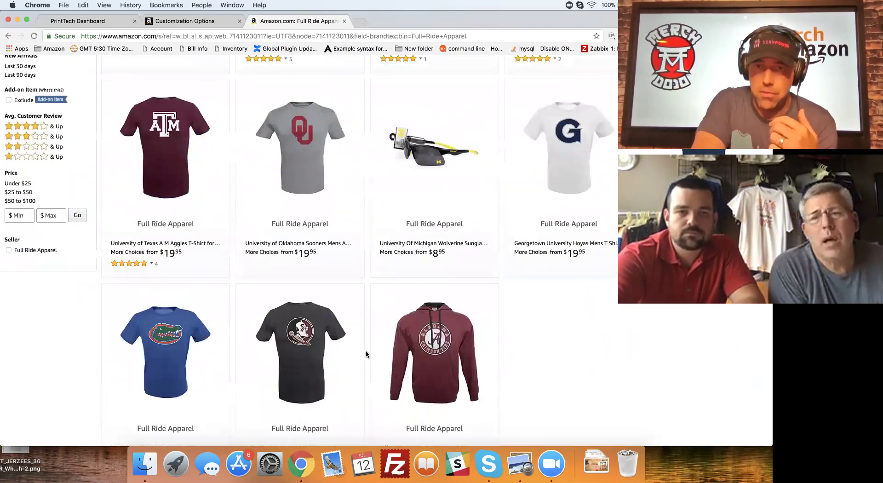
pyautogui.scroll(7, 367, 352)
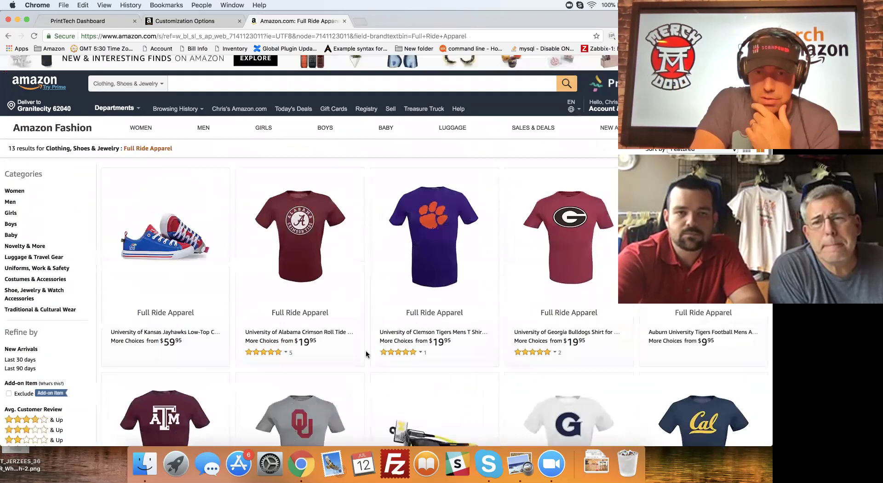